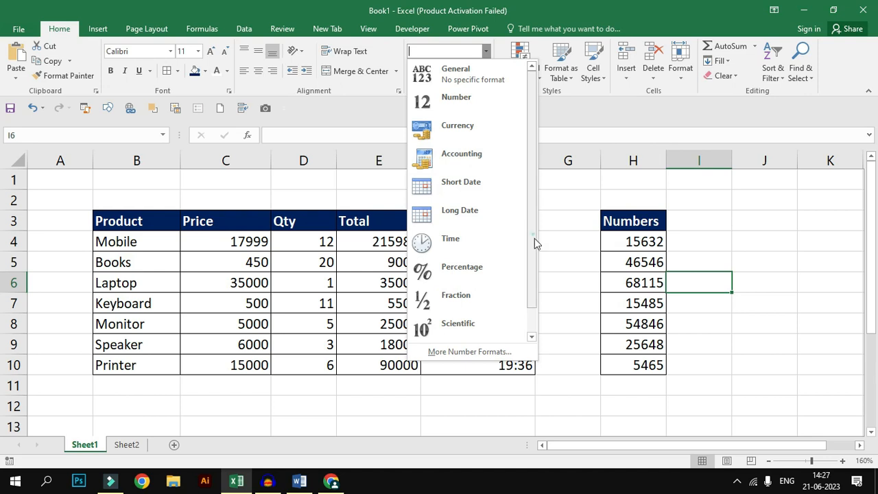
Step: Examine the Number, Alignment, Font, Border and Fill settings in the Format Cells dialog
click(566, 213)
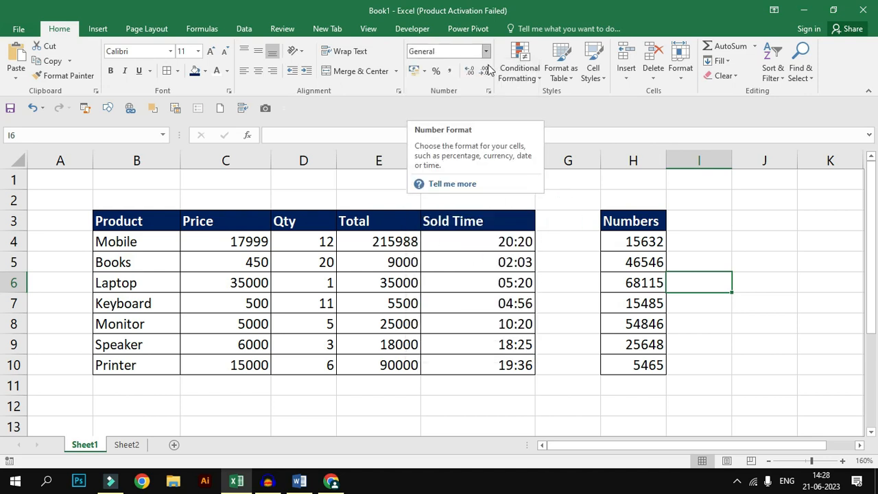
click(489, 90)
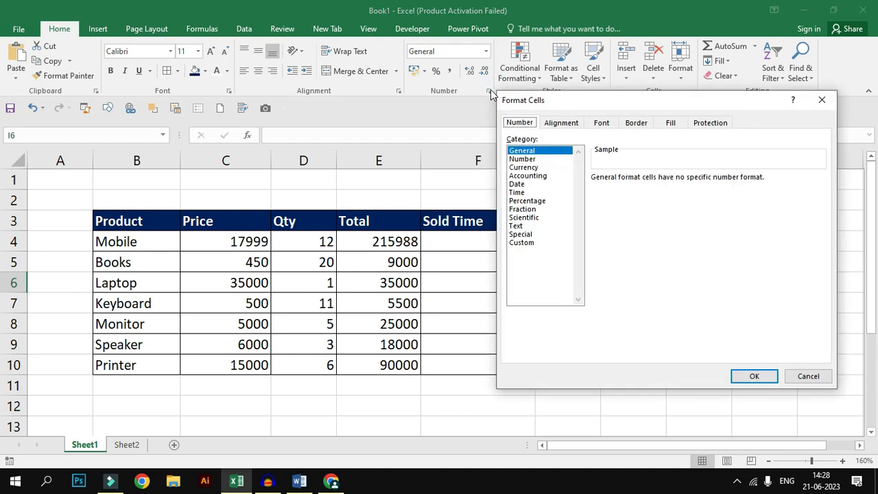
click(561, 123)
click(601, 123)
click(636, 123)
click(670, 124)
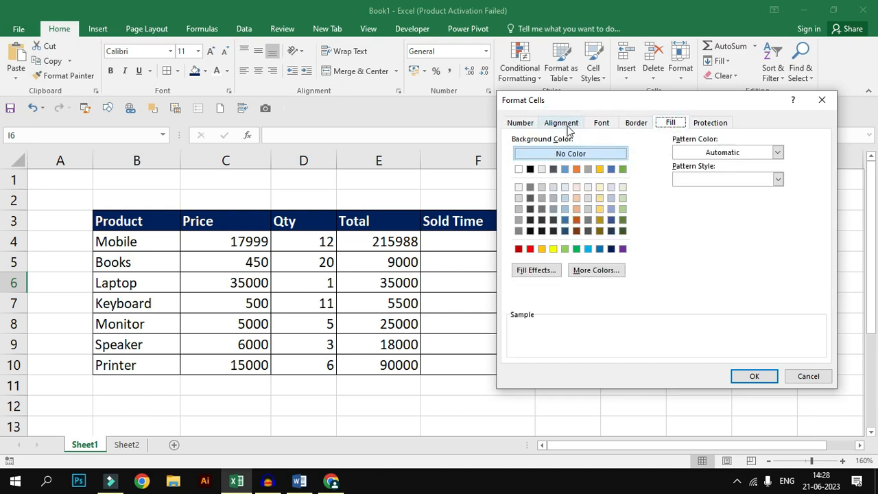
click(525, 123)
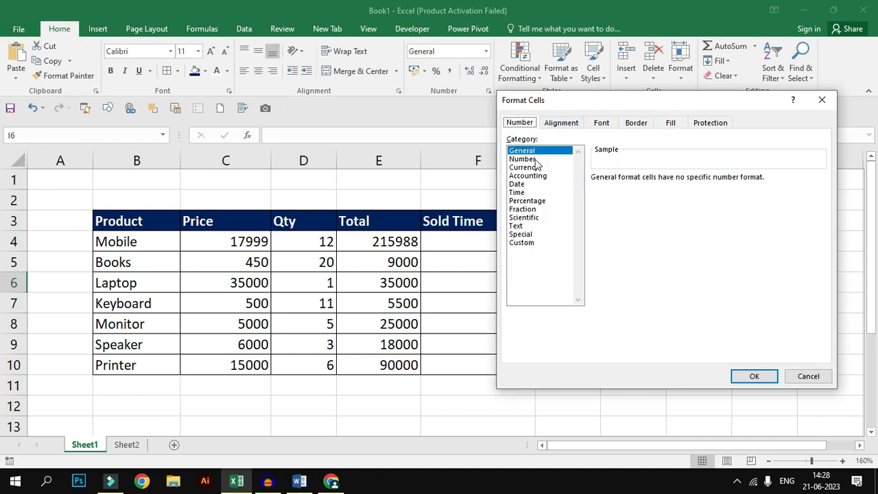
key(Escape)
Step: Format cell H4 under the Numbers header as Number with 2 decimal places
click(614, 241)
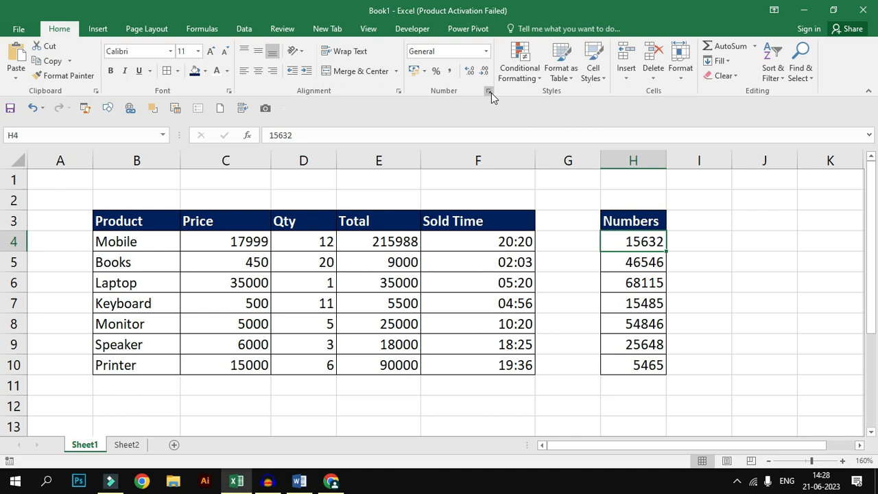
click(489, 92)
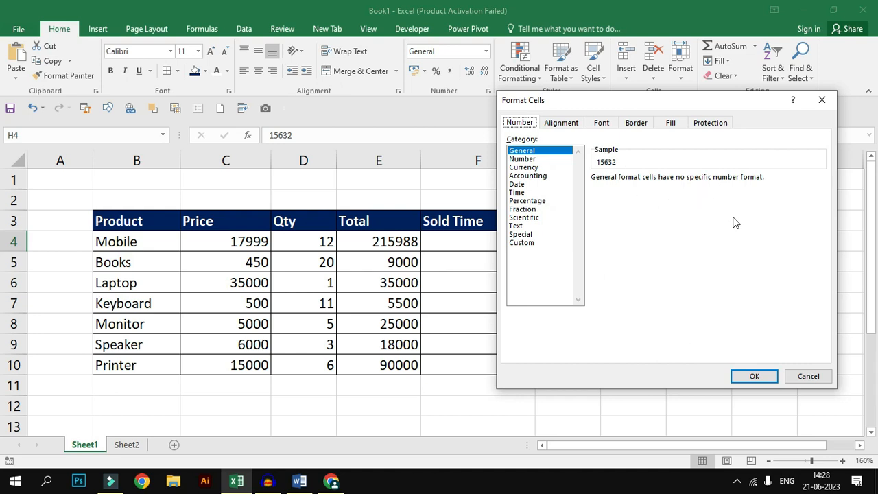
click(539, 159)
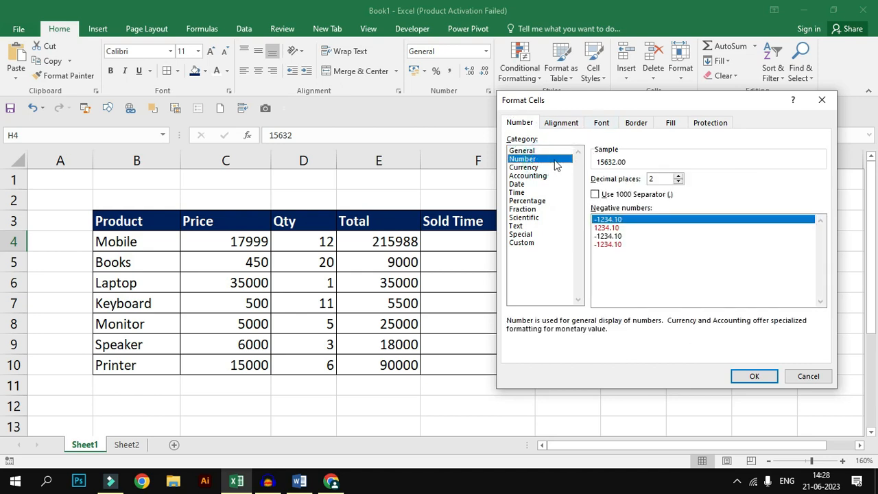
drag(696, 110, 403, 112)
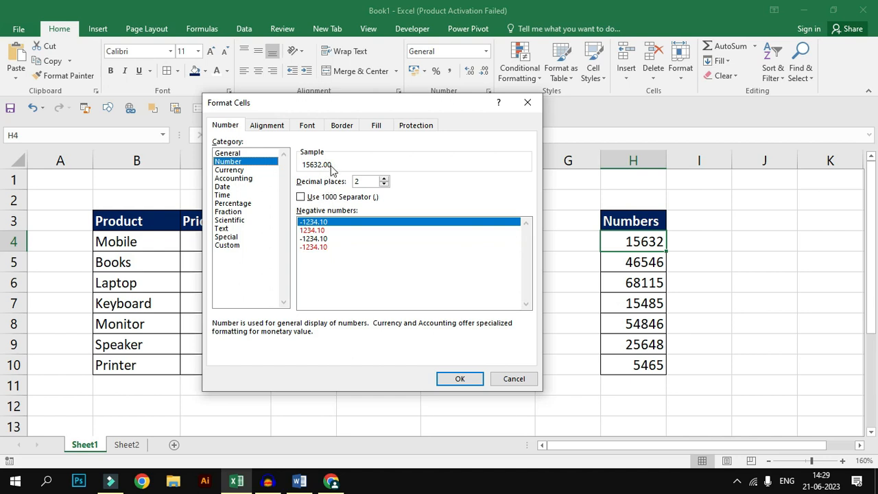
click(384, 184)
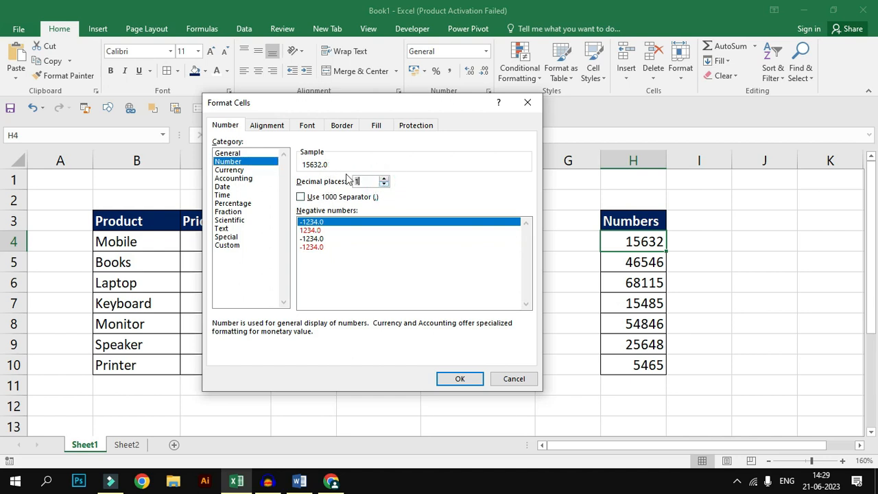
click(384, 178)
click(384, 179)
click(385, 184)
click(385, 184)
click(384, 185)
click(384, 179)
click(385, 179)
click(457, 377)
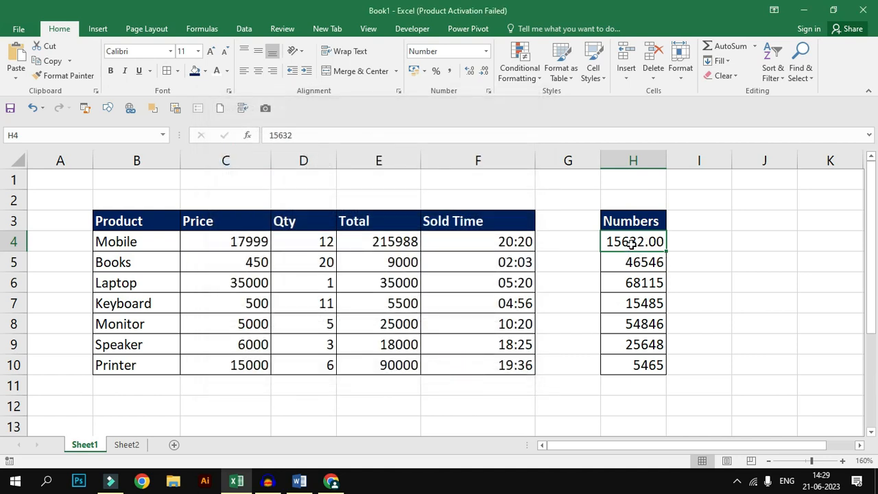
Step: Format H4:H10 as Number with 2 decimal places and the 1000 separator, and widen column H to fit the values
key(ctrl+shift+Down)
click(490, 92)
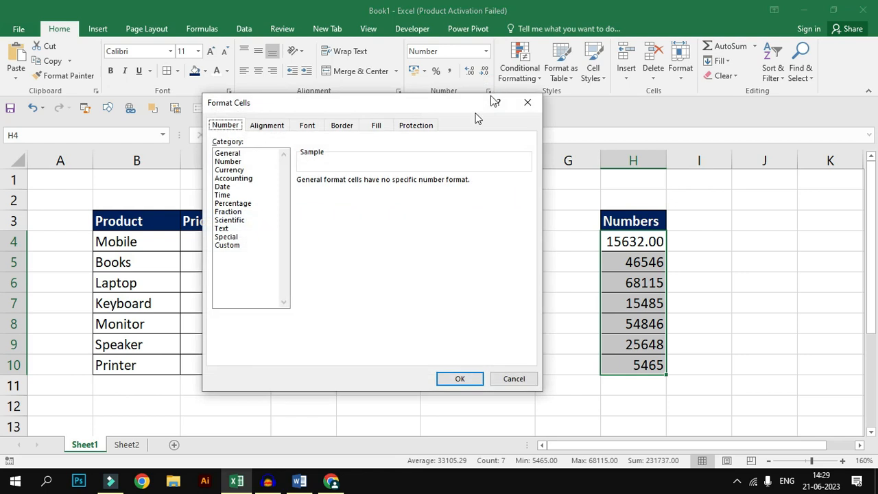
click(237, 161)
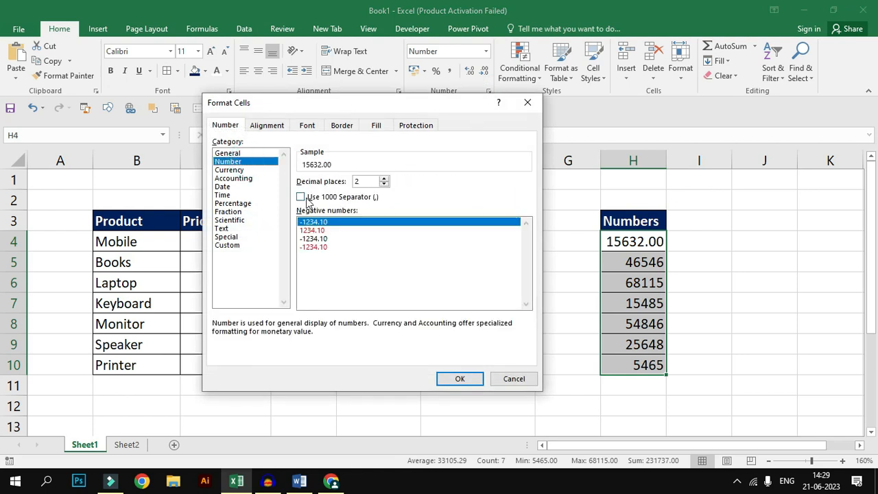
click(302, 198)
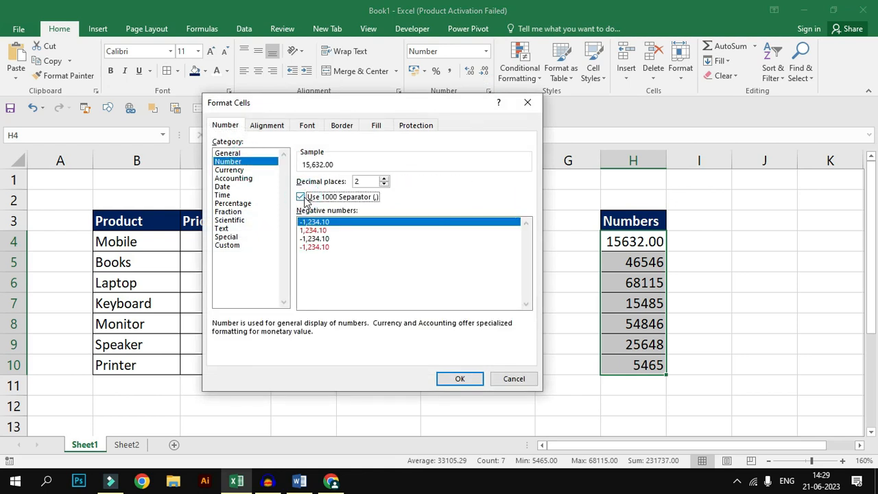
click(458, 379)
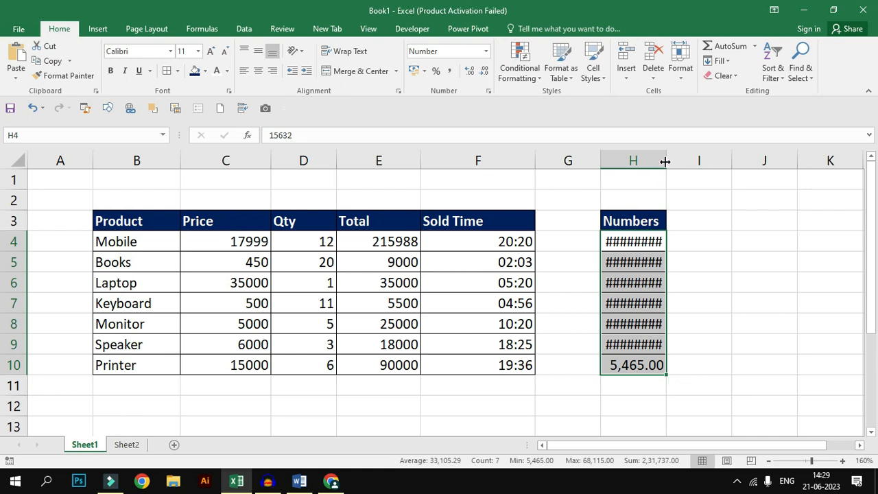
drag(664, 161, 686, 168)
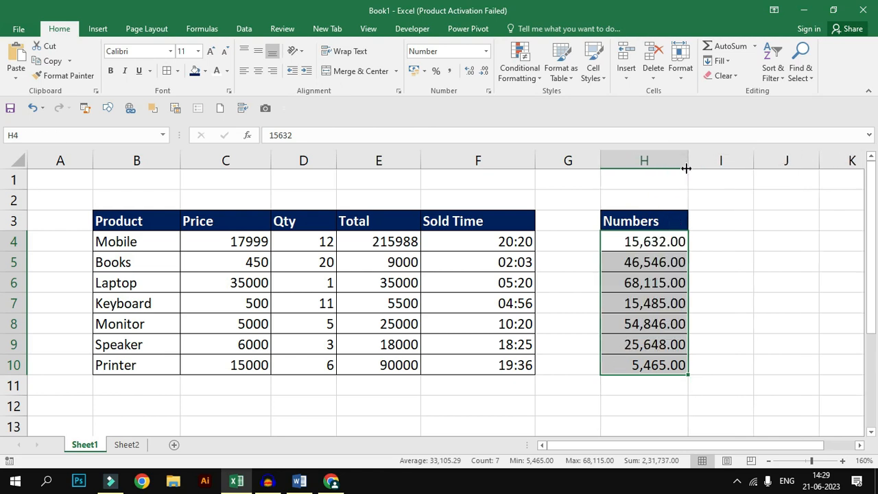
Step: Enter -90000 in cell H10, the last entry of the Numbers column
click(673, 244)
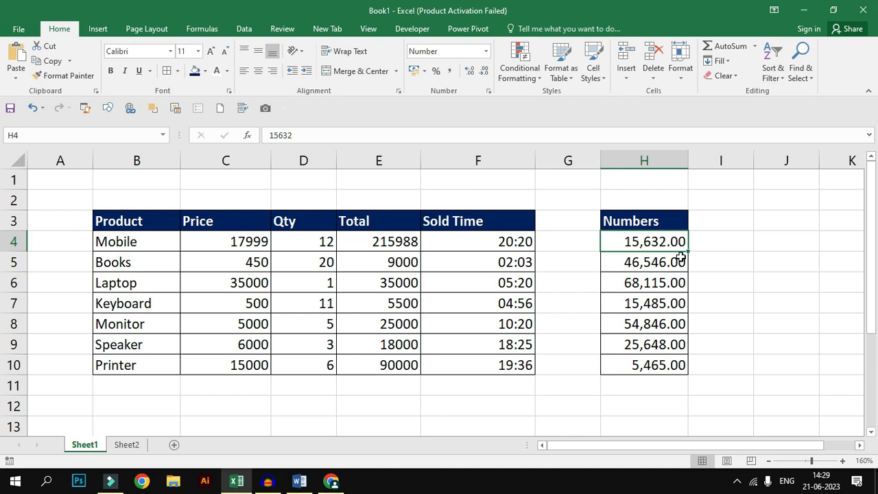
click(657, 282)
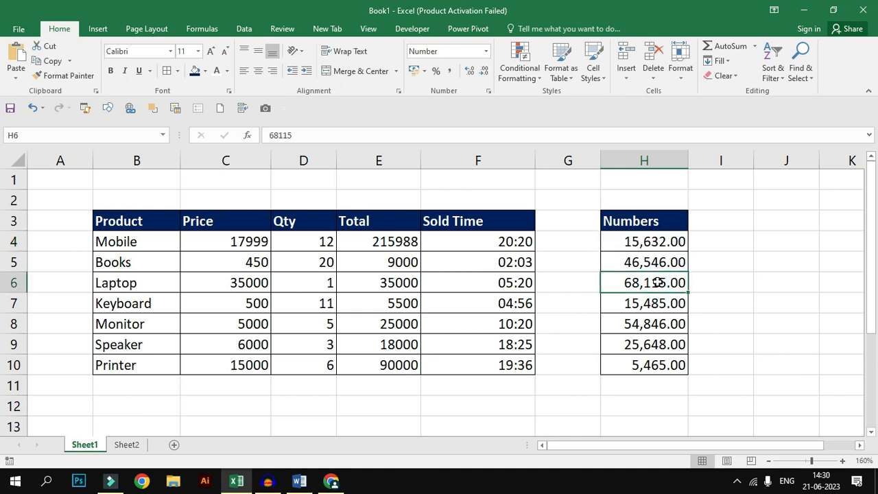
click(650, 358)
text(-)
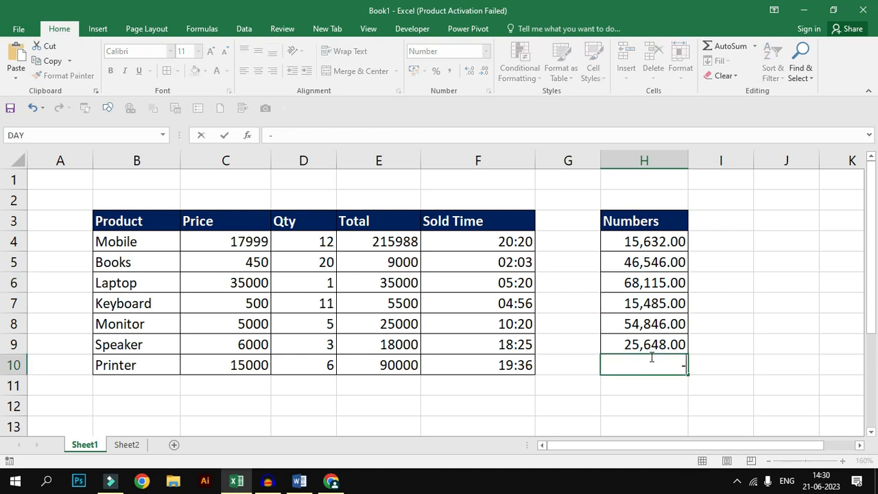
text(90000)
key(Return)
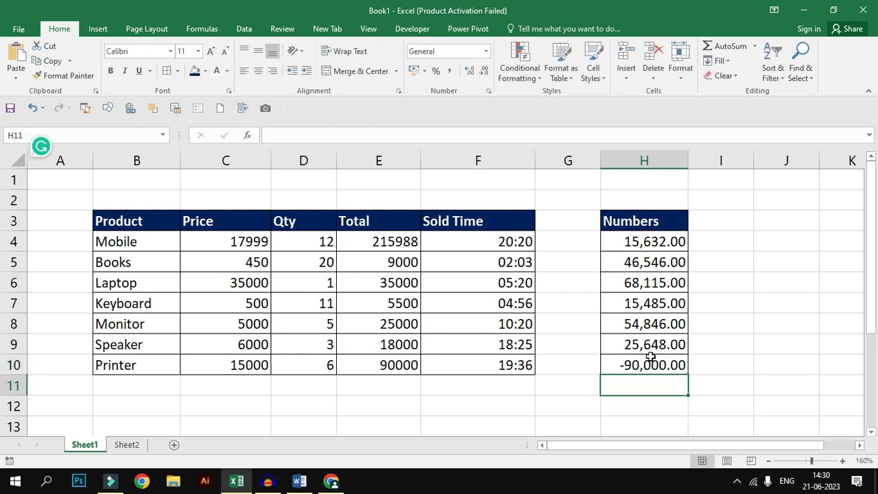
Step: Set the negative number style of cell H10 to red with a minus sign
click(650, 358)
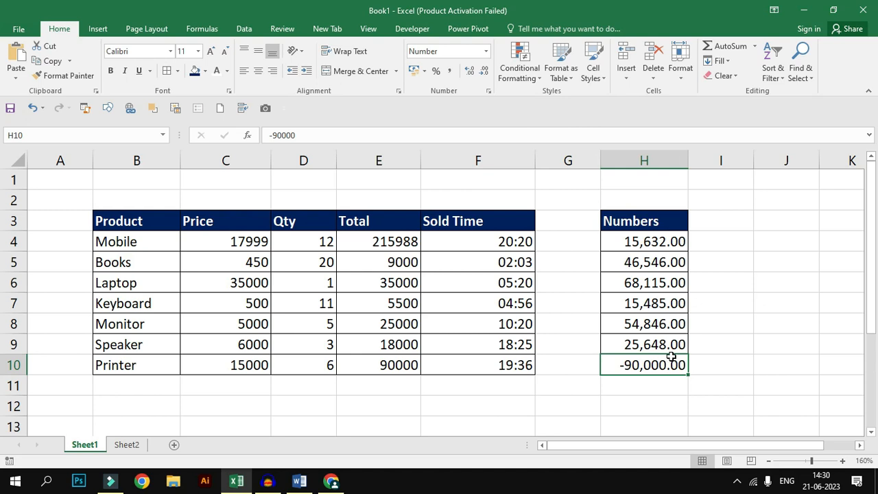
click(491, 89)
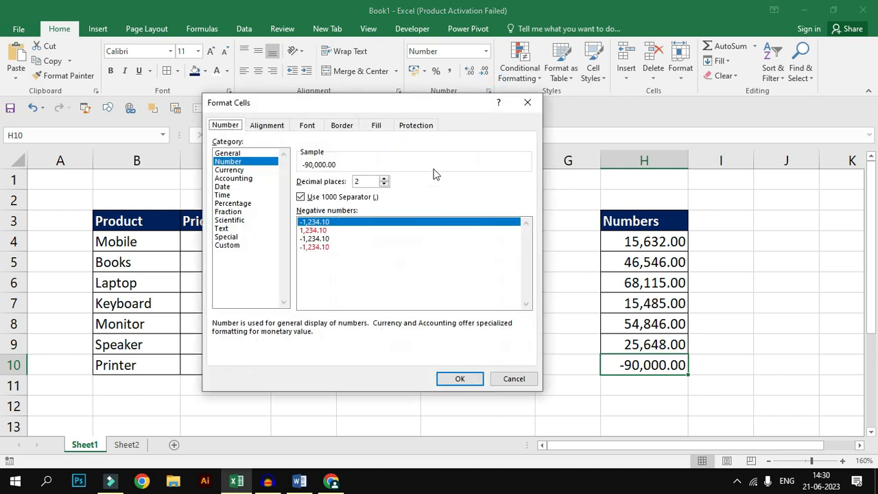
click(314, 230)
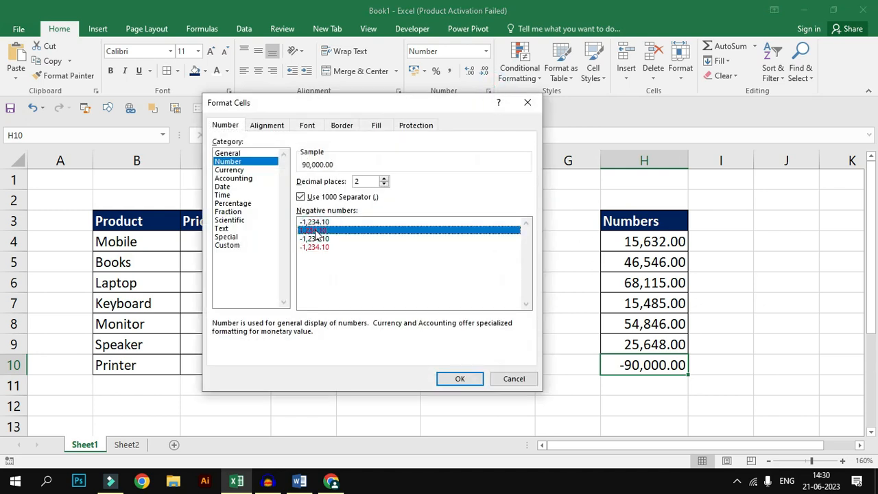
click(322, 239)
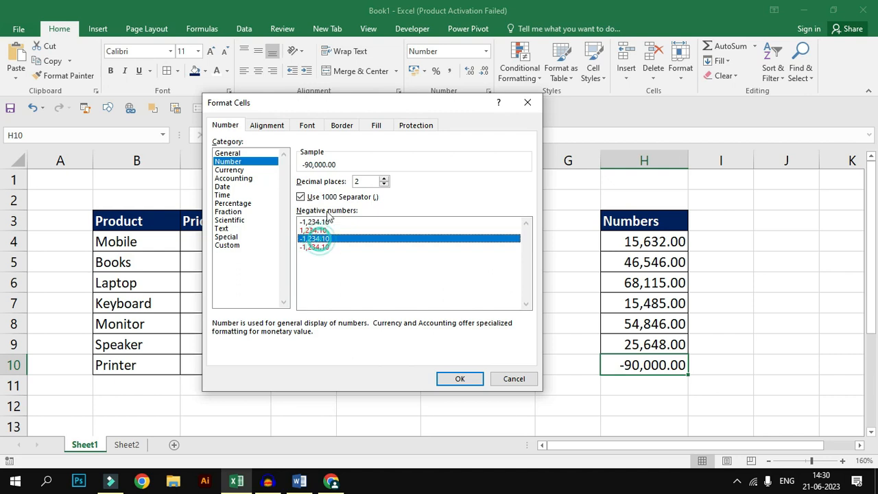
click(333, 247)
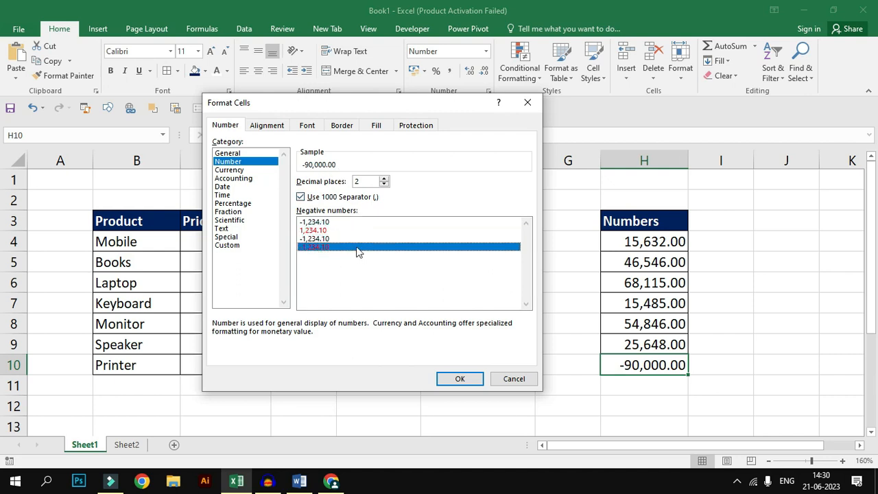
click(464, 379)
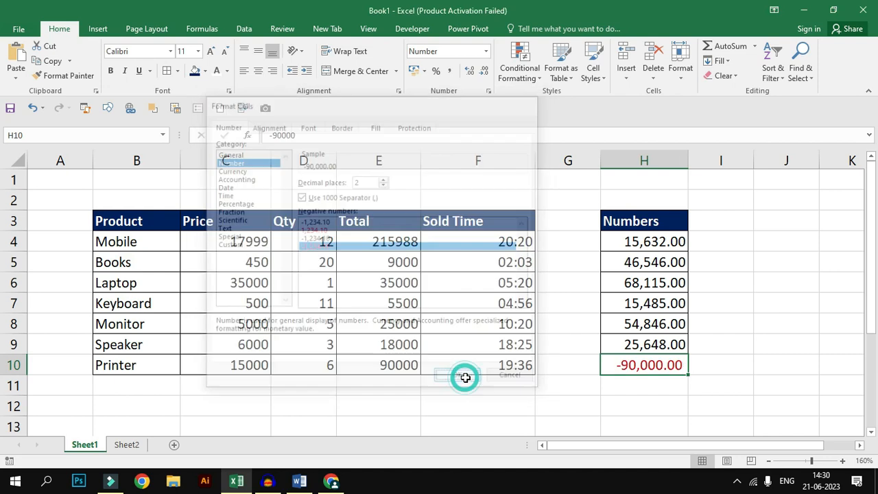
click(678, 404)
click(652, 370)
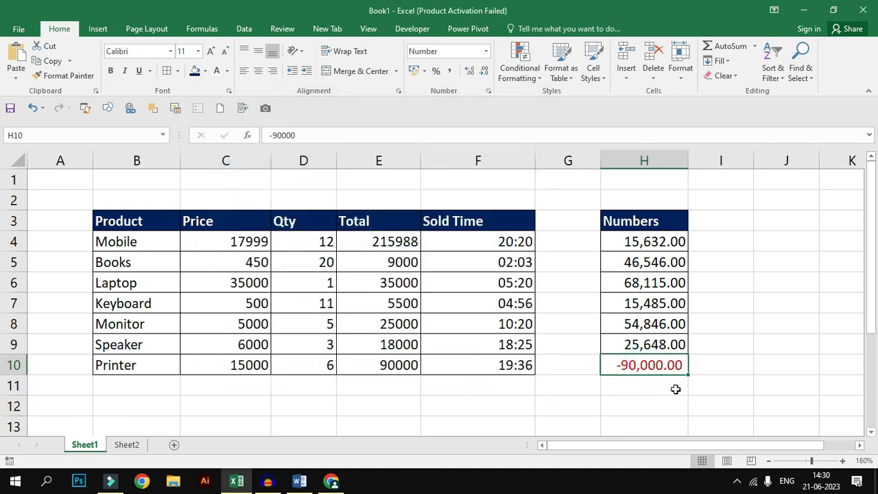
click(646, 282)
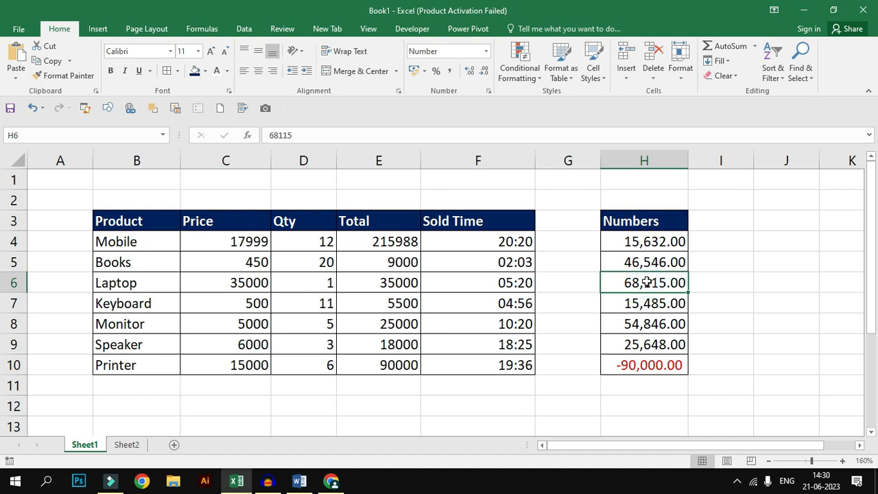
click(644, 365)
Step: Format H4:H10 as Number with 2 decimals, no 1000 separator, and negative numbers in red without a minus sign
drag(639, 241, 640, 363)
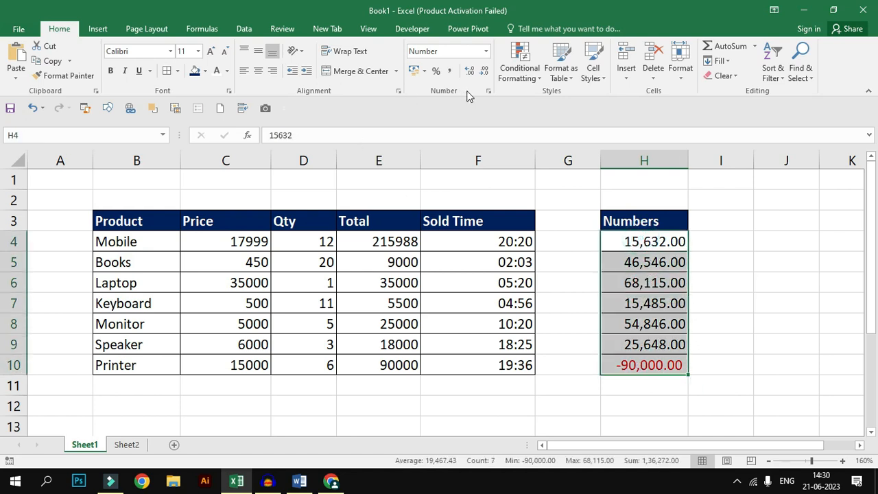
click(488, 90)
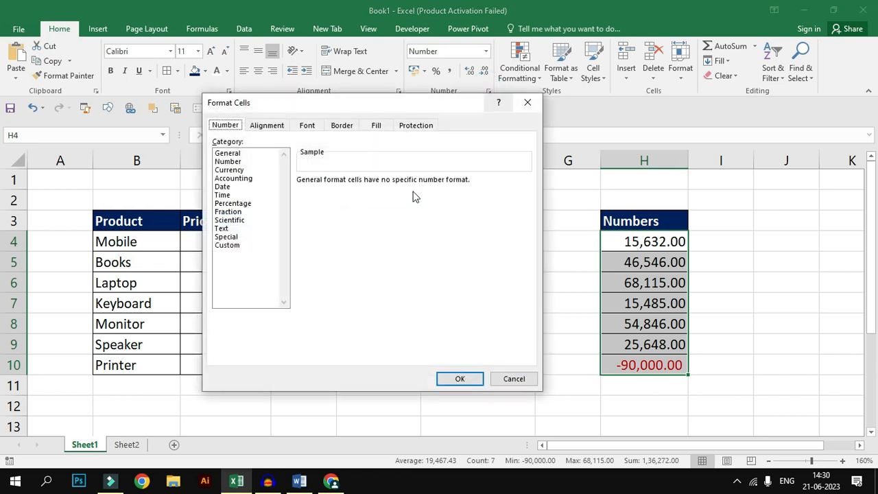
click(233, 162)
click(317, 230)
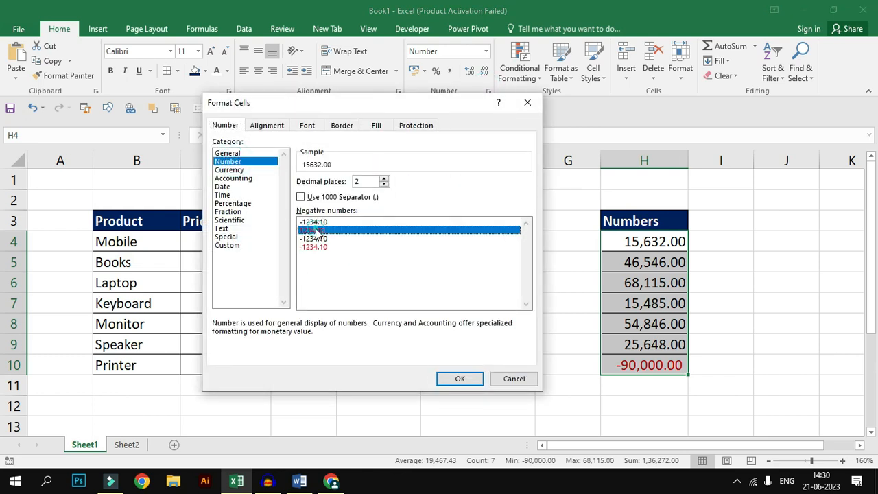
click(460, 378)
Step: Replace the value in cell H5 with -56465
click(645, 266)
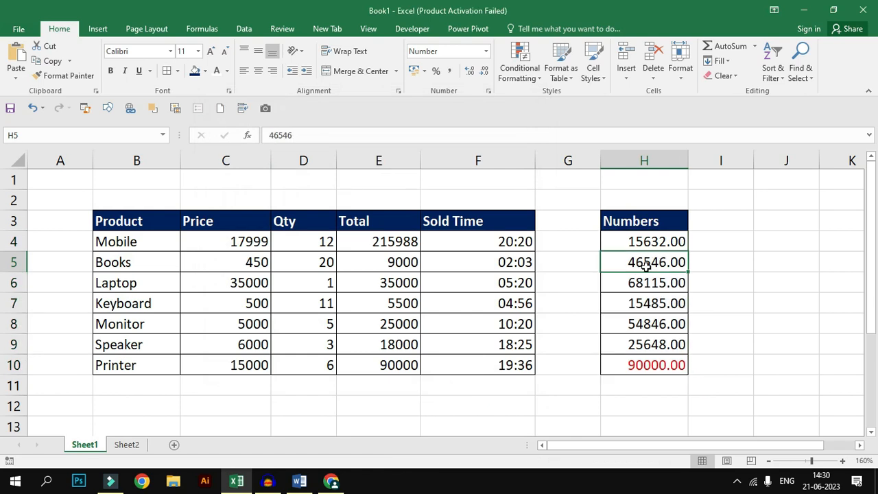
text(-56465)
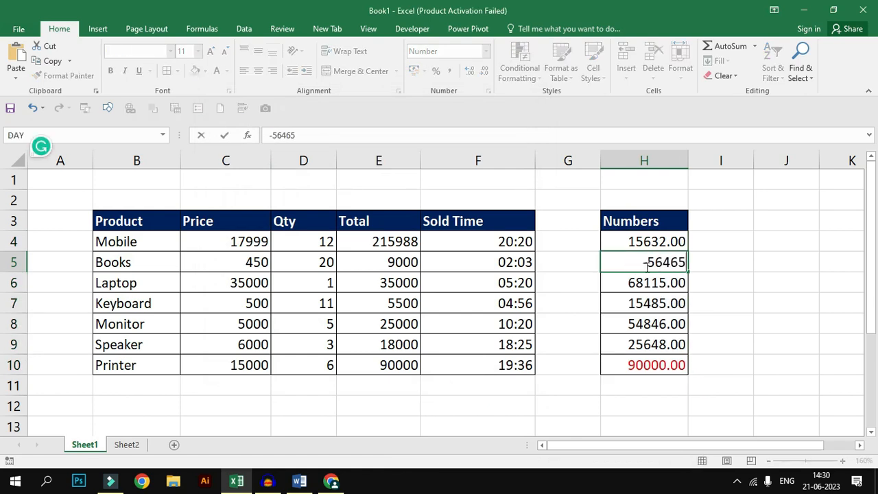
key(Return)
Step: Examine the Currency format options for cell H5 without applying them
click(646, 266)
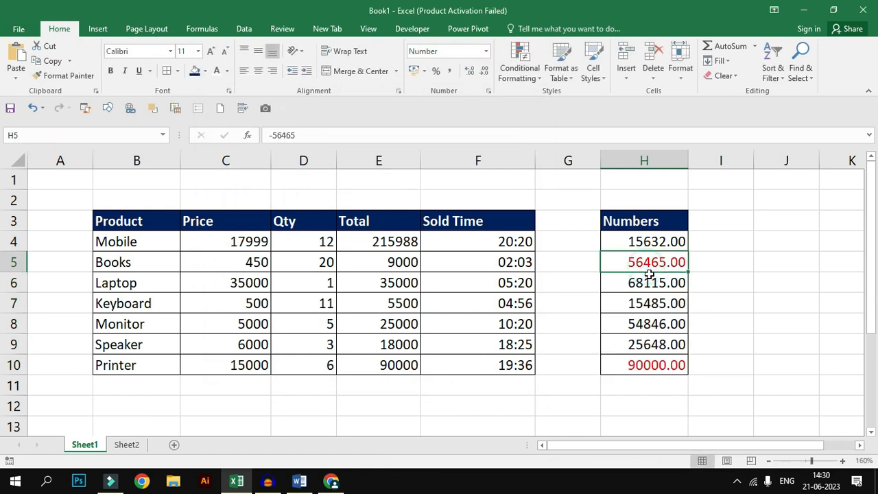
click(488, 90)
click(234, 170)
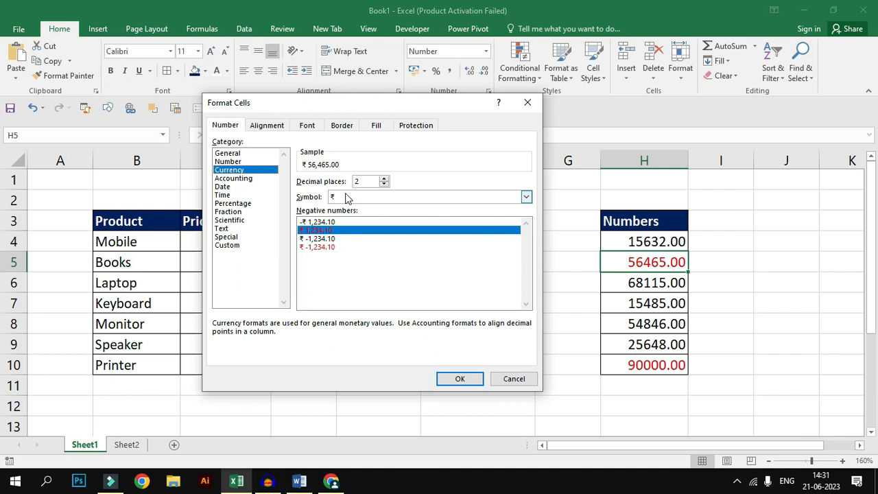
key(Escape)
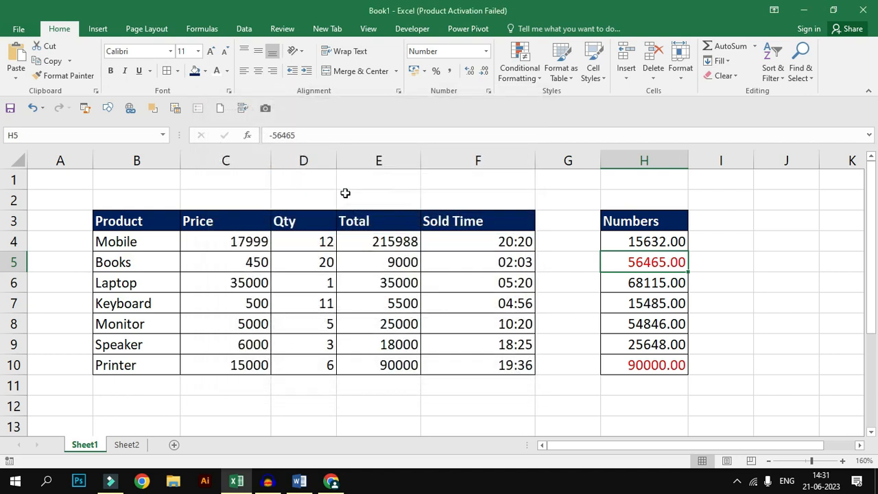
Step: Format the Price values C4:C10 as Currency with 2 decimal places and the ₹ symbol
click(165, 220)
drag(137, 244, 140, 346)
drag(233, 242, 235, 365)
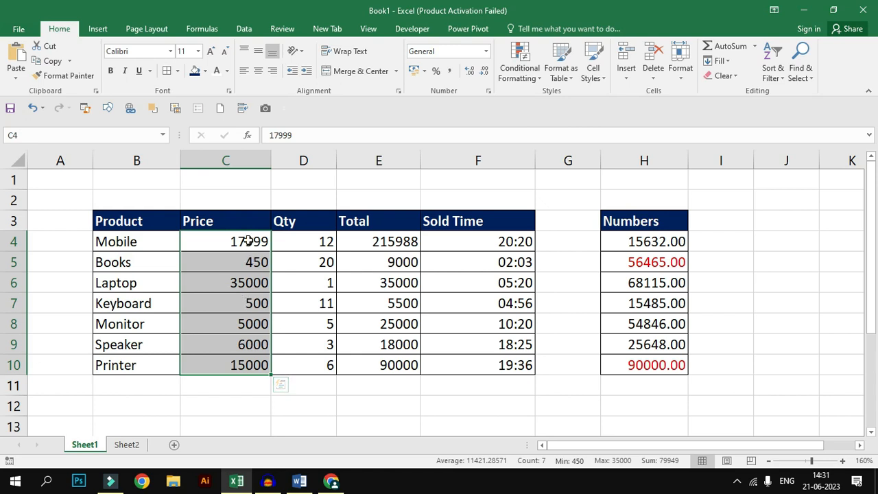
click(488, 92)
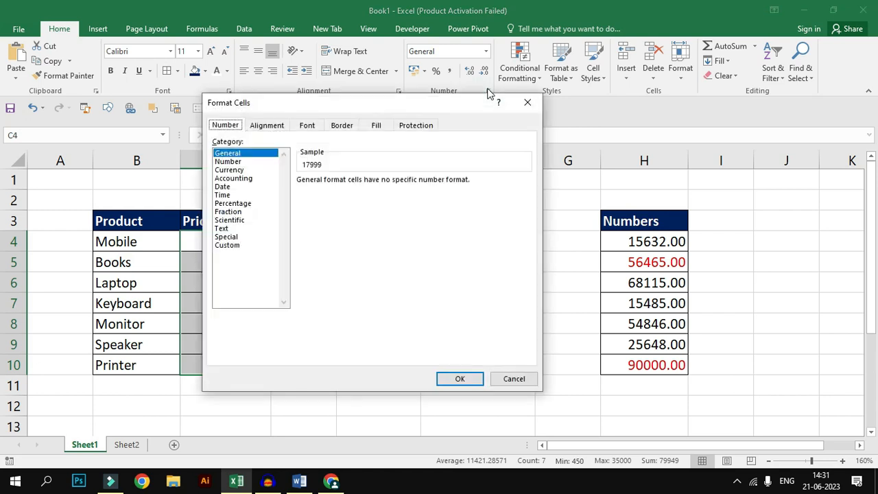
click(251, 170)
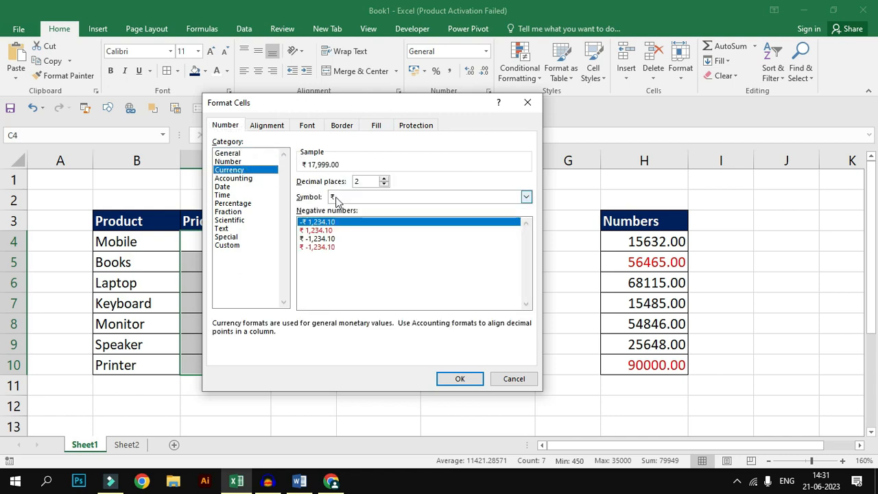
click(526, 197)
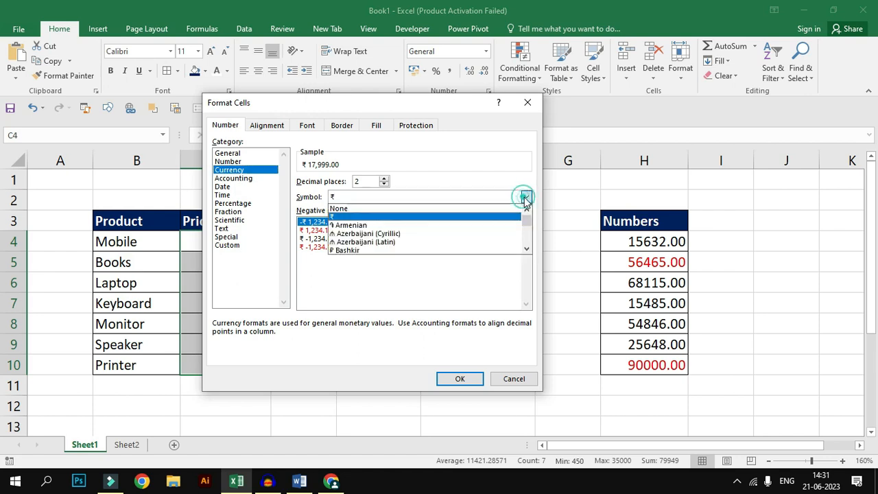
click(527, 243)
click(527, 243)
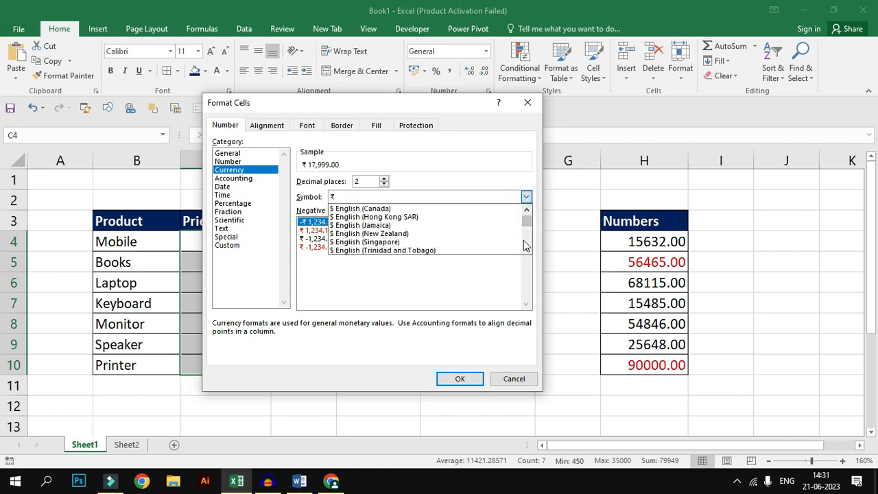
drag(529, 227, 527, 243)
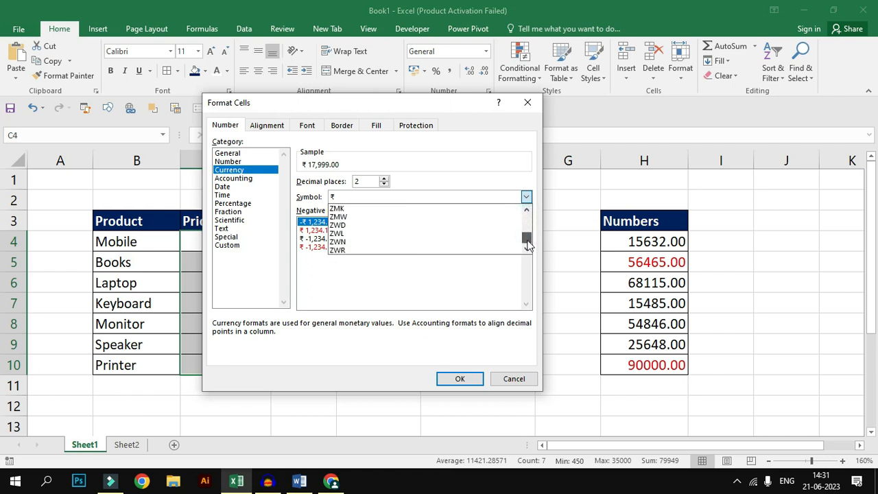
click(432, 198)
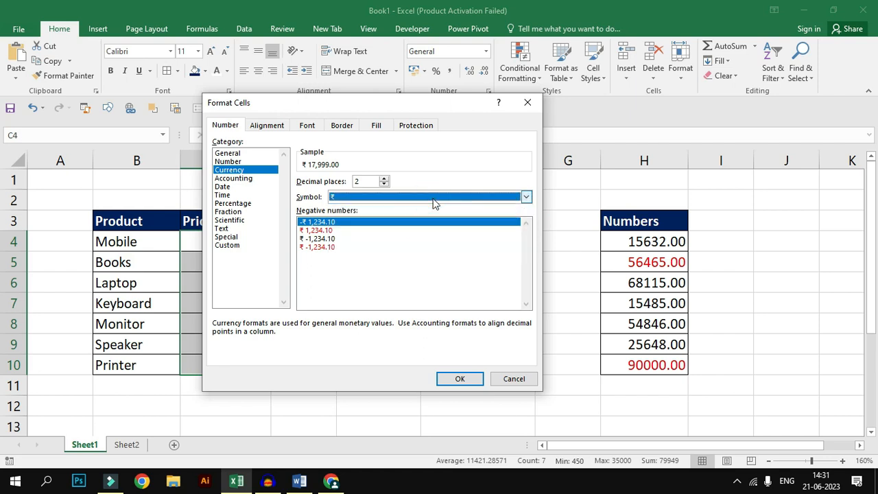
click(459, 379)
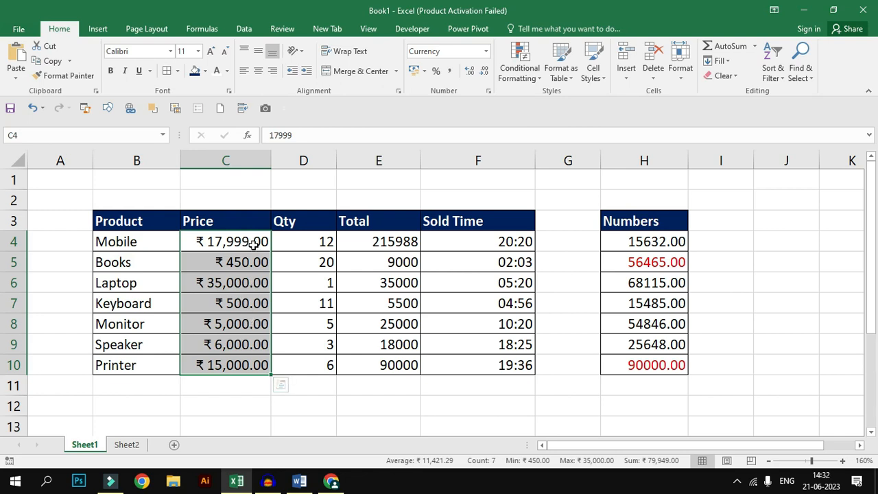
Step: Copy the Price values C4:C10 to the cells starting at J4 and widen column J to show them
key(ctrl+c)
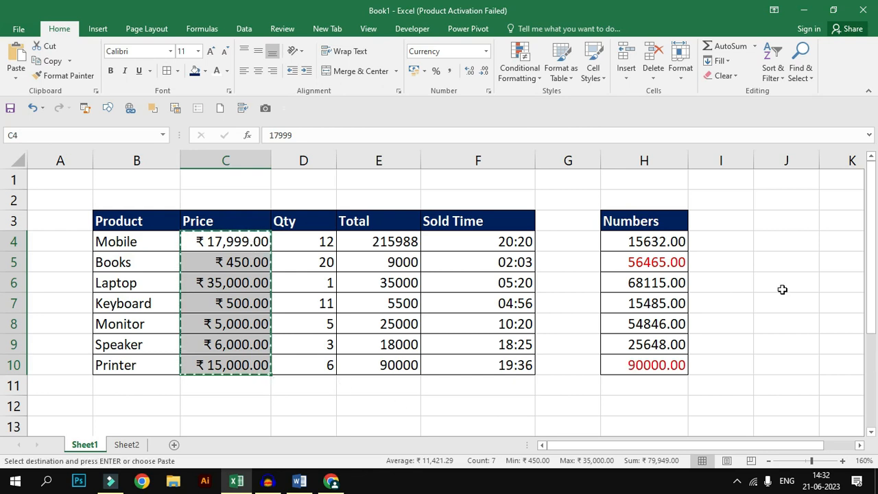
click(766, 242)
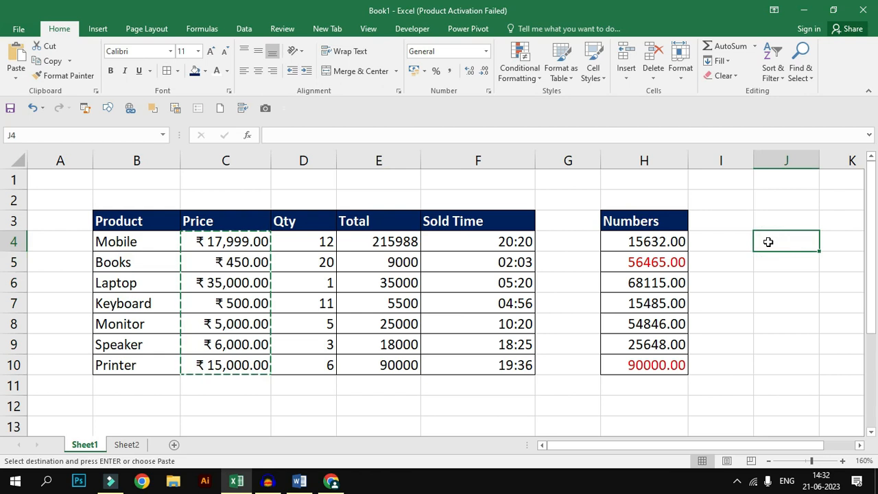
key(ctrl+v)
drag(819, 161, 843, 161)
Step: Enter the heading "Accounting Format" in J3 and fit column J's width to it
click(801, 210)
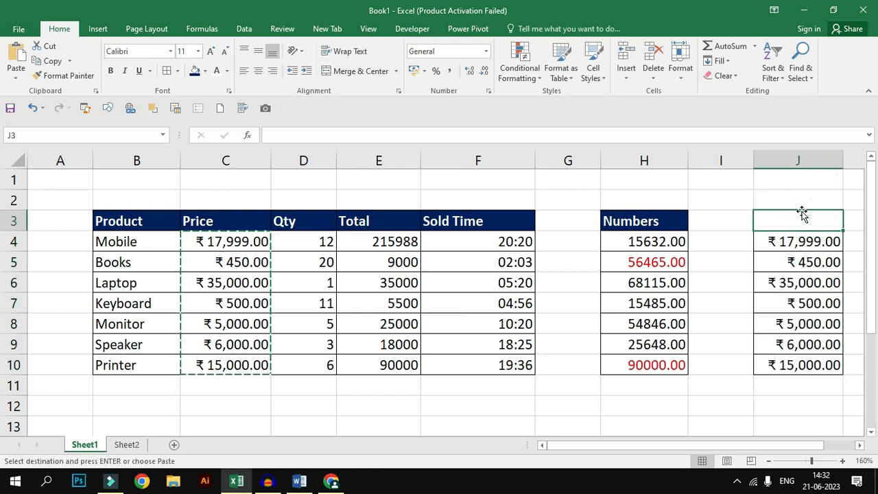
text(Acc)
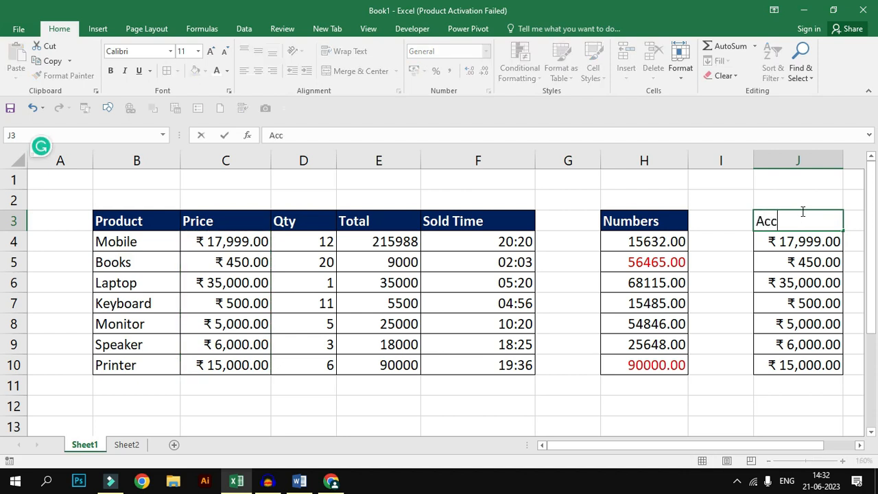
text(ounting Format)
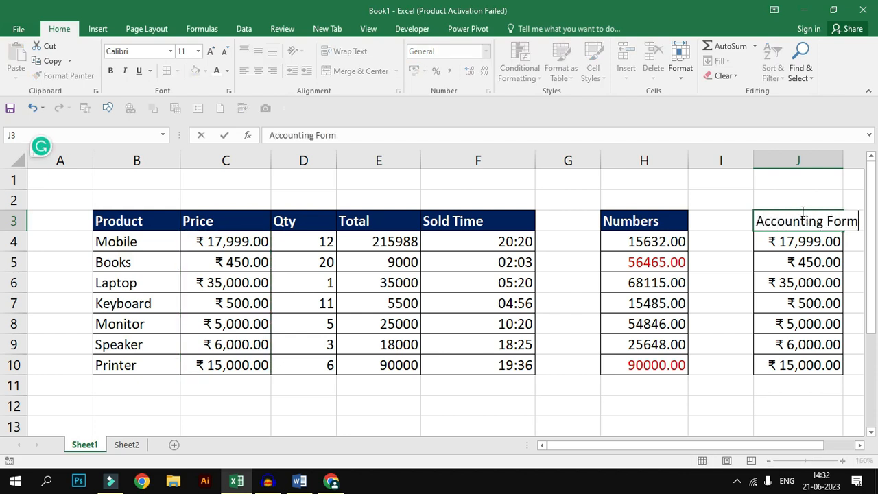
key(Return)
click(801, 213)
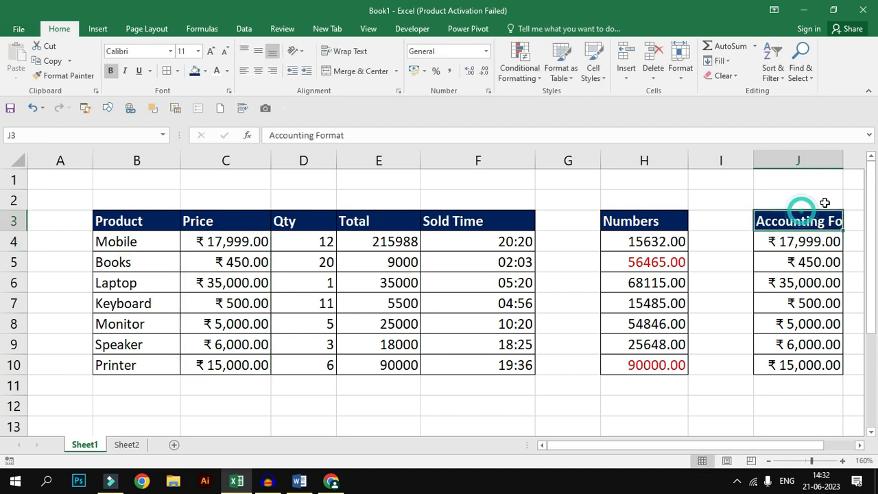
double_click(842, 161)
drag(685, 444, 706, 446)
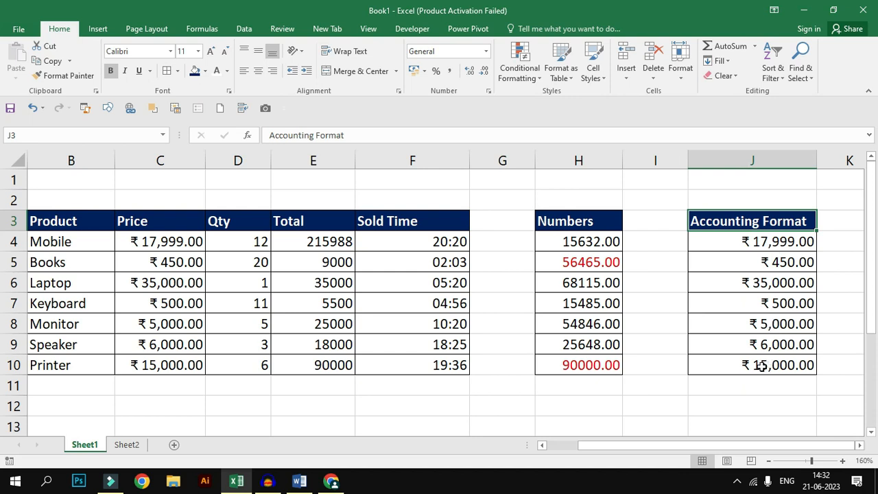
Step: Format J4:J10 as Accounting with 2 decimal places and the ₹ symbol
drag(174, 247, 176, 366)
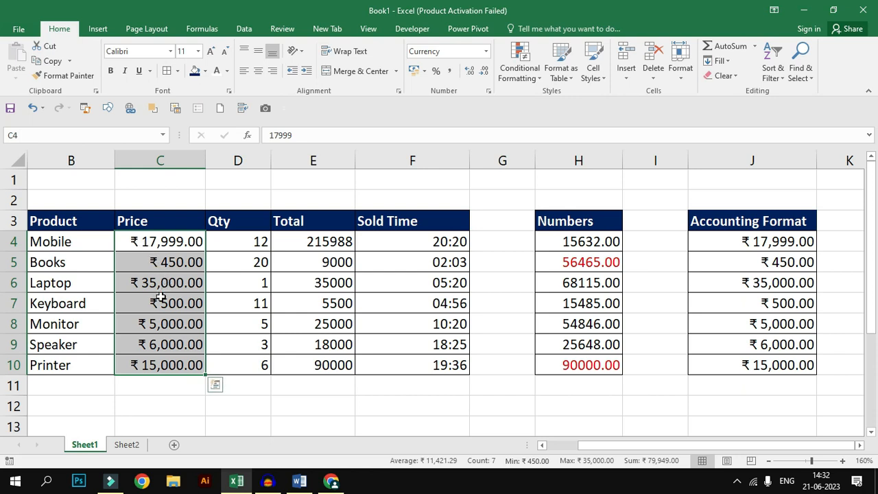
click(745, 242)
drag(746, 243, 745, 364)
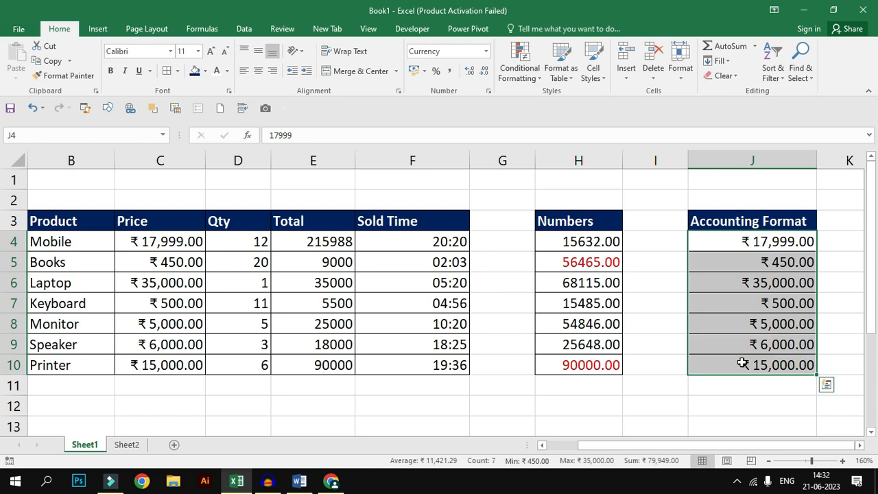
click(488, 90)
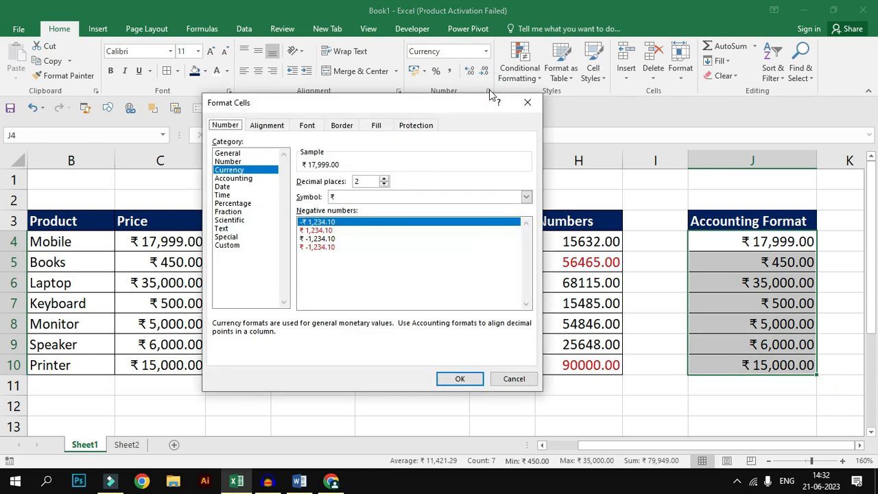
click(243, 180)
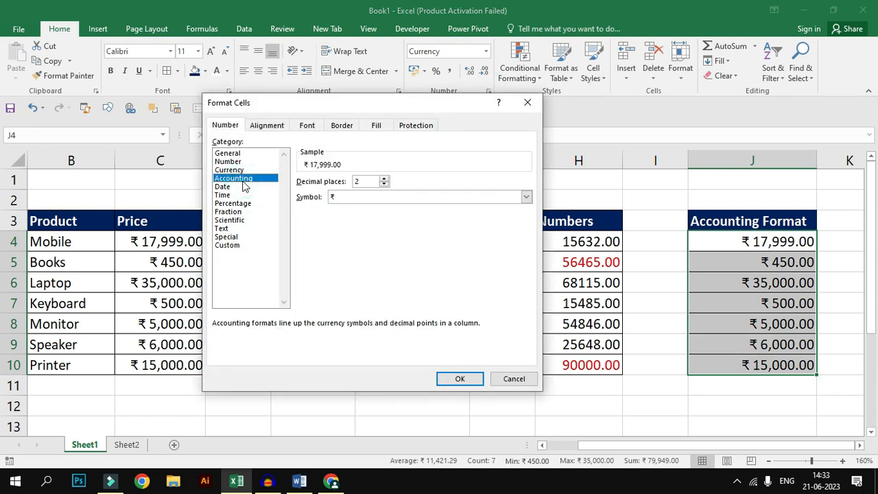
click(469, 379)
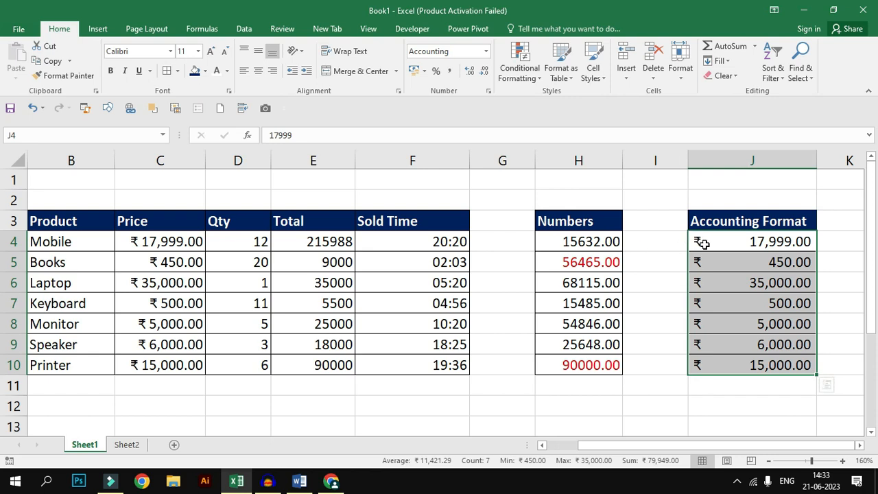
Step: Compare C4 with J4 and examine J4's Accounting format options without changing them
click(185, 237)
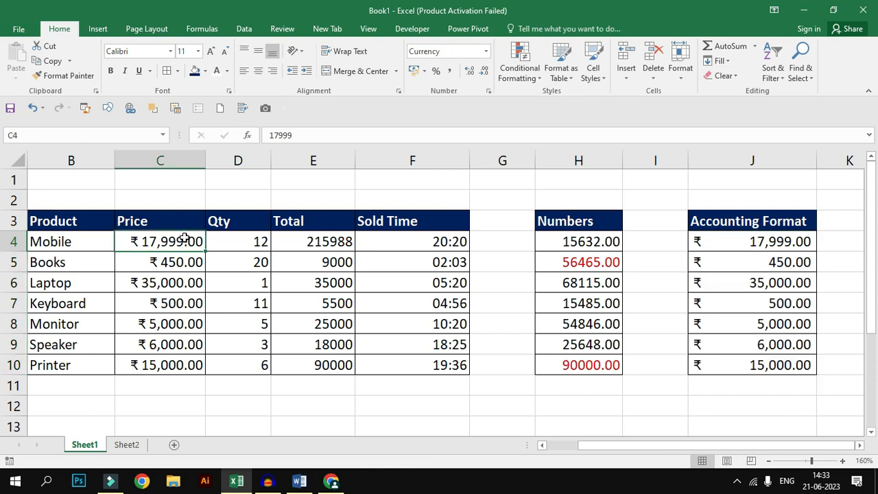
click(752, 242)
click(489, 90)
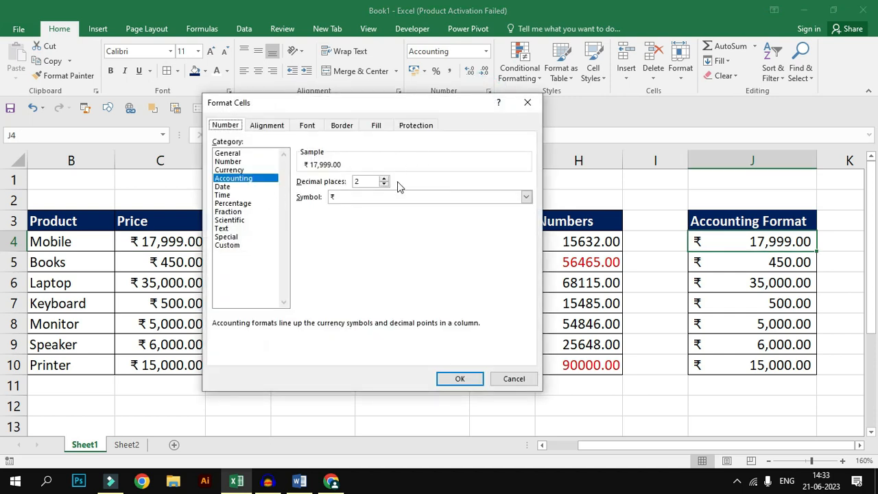
key(Escape)
Step: On Sheet2, format the DOB dates C4:C12 with the long date type "Wednesday, 14 March, 2012"
click(126, 445)
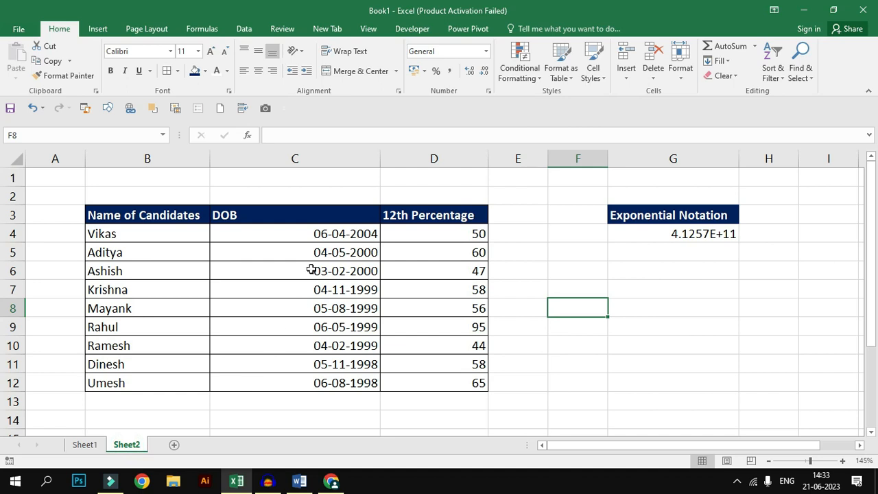
drag(327, 233, 336, 383)
drag(169, 233, 183, 342)
drag(323, 232, 323, 382)
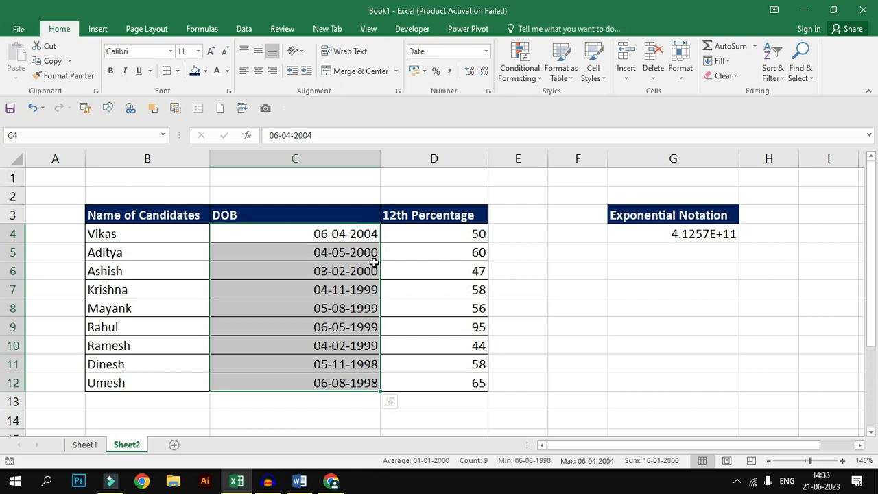
click(488, 91)
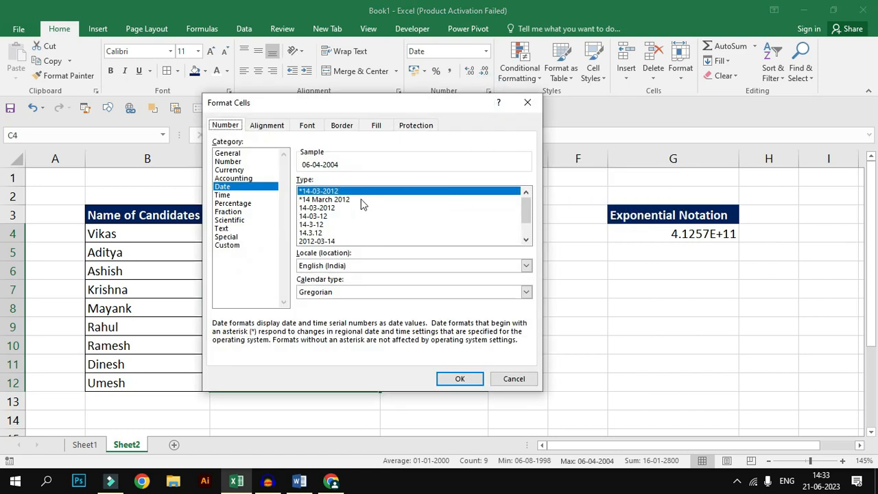
drag(525, 205, 521, 230)
click(340, 234)
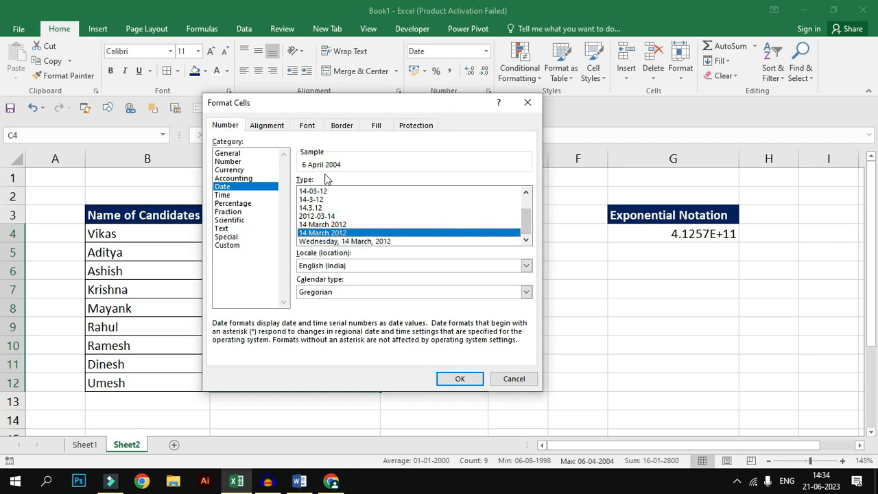
click(335, 242)
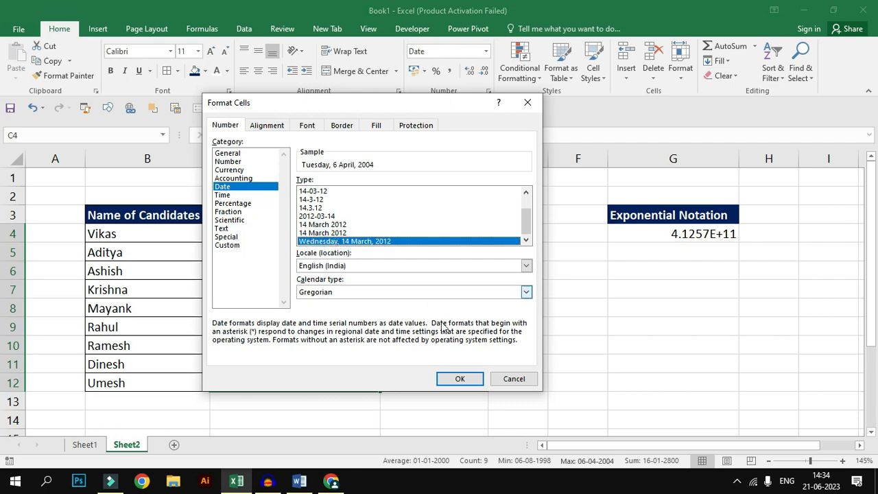
click(458, 379)
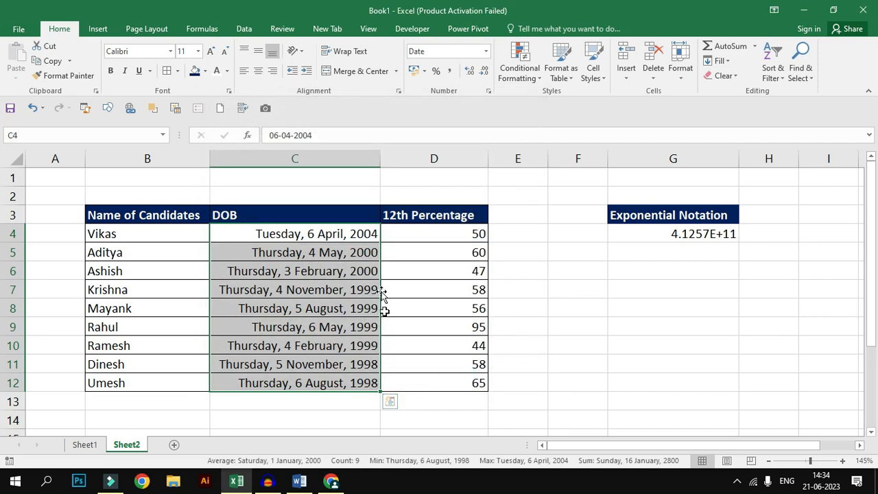
Step: Check the reformatted DOB cells C4 to C7, and replace the first candidate's date of birth in C4 with a new date
click(298, 233)
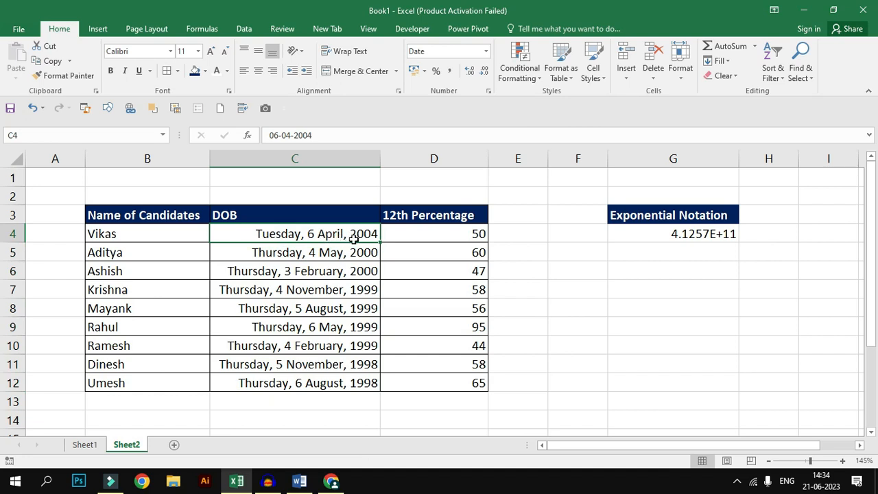
click(286, 251)
click(277, 271)
click(280, 289)
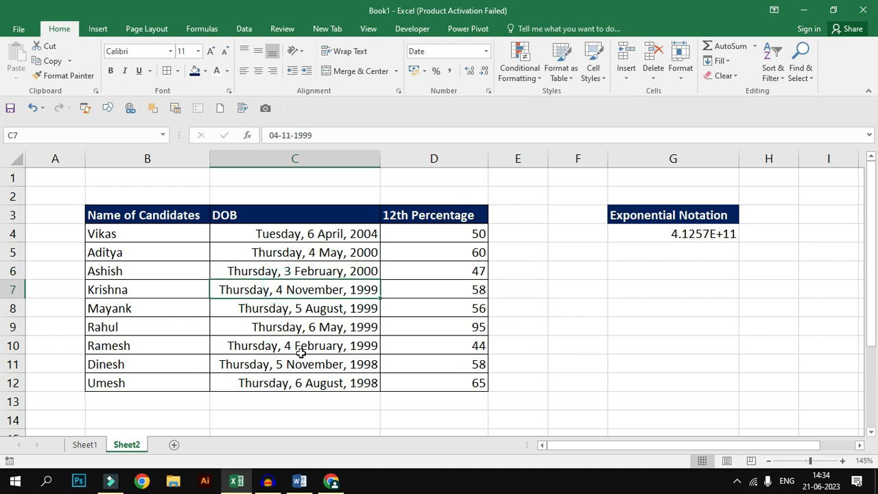
click(282, 240)
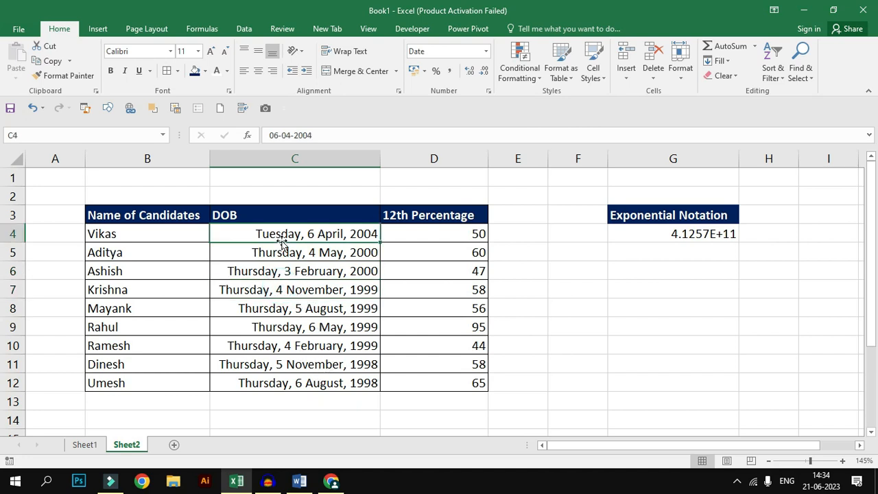
text(2-5)
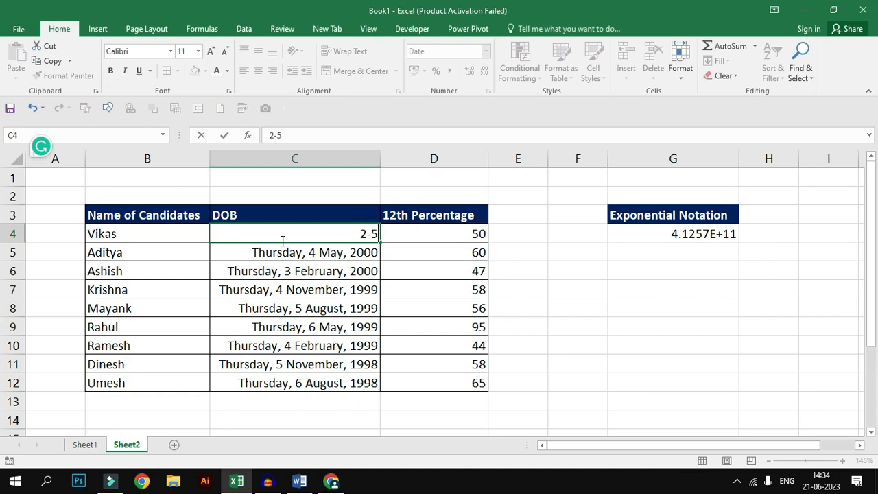
text(-2023)
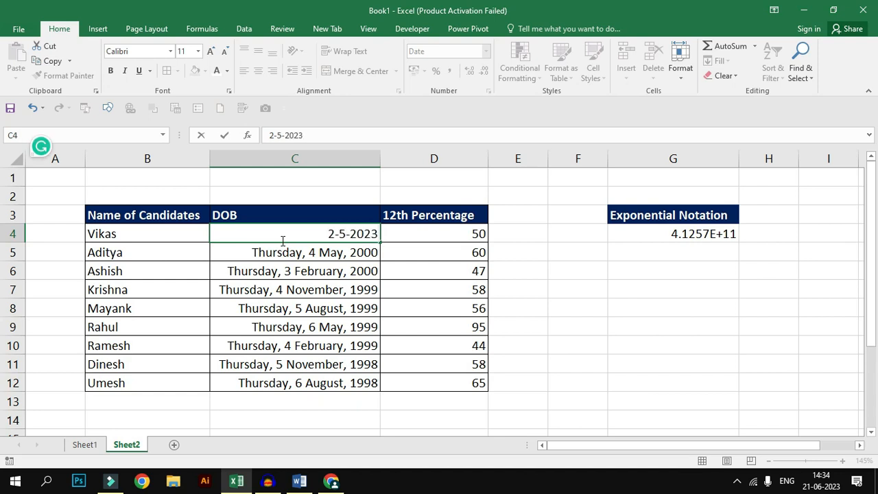
key(Return)
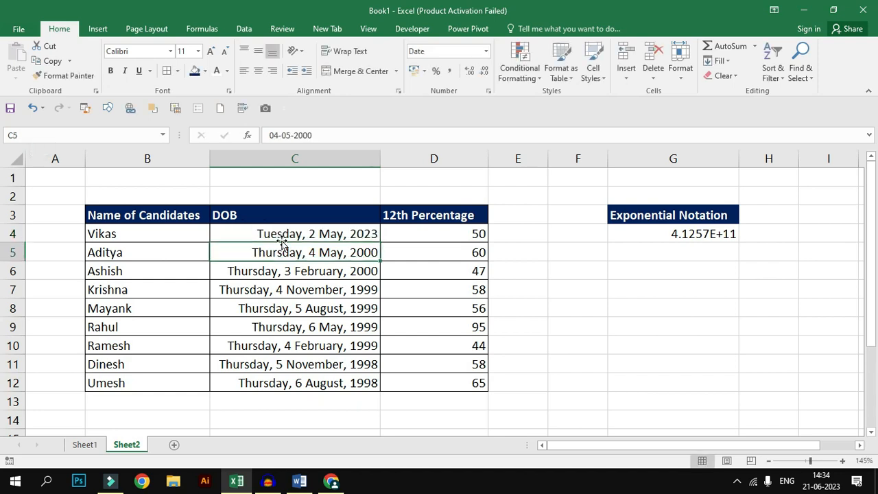
click(290, 232)
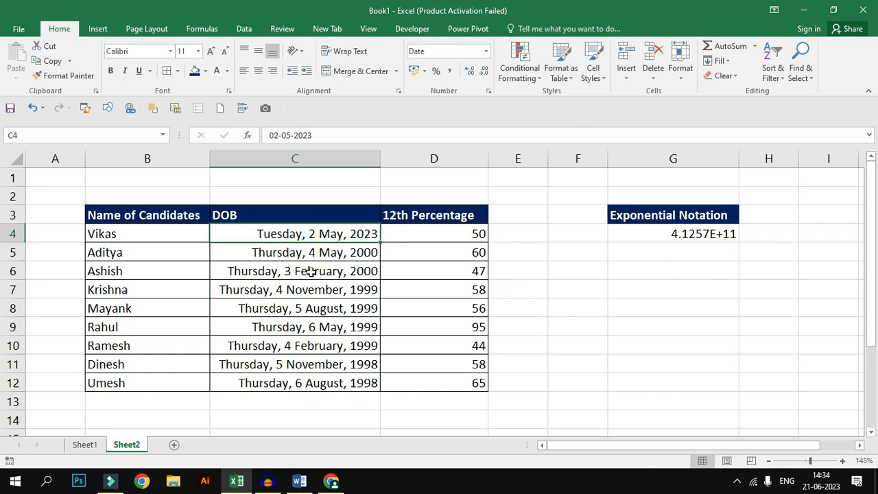
Step: Overwrite the first candidate's date of birth in C4 with a different date
text(7-8)
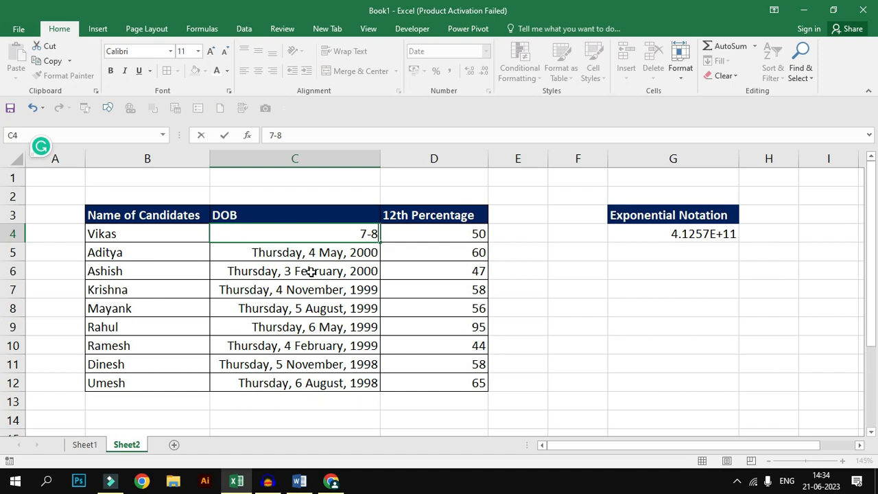
text(-2006)
key(Return)
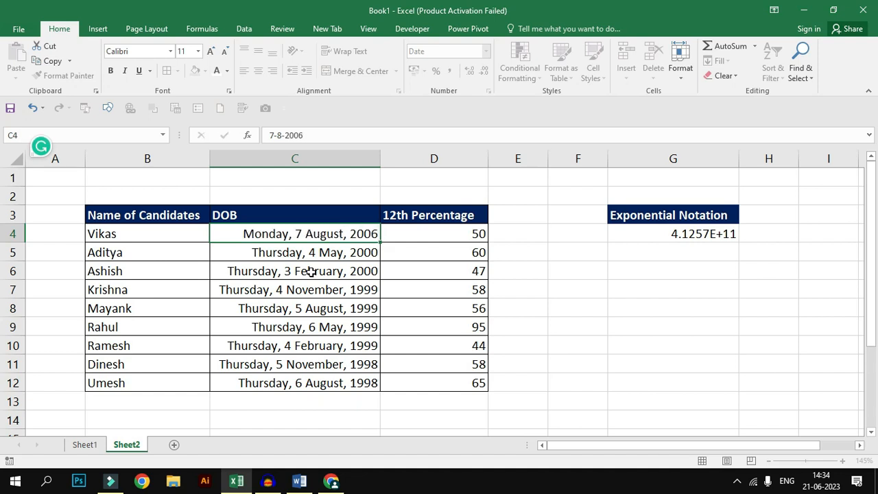
click(249, 234)
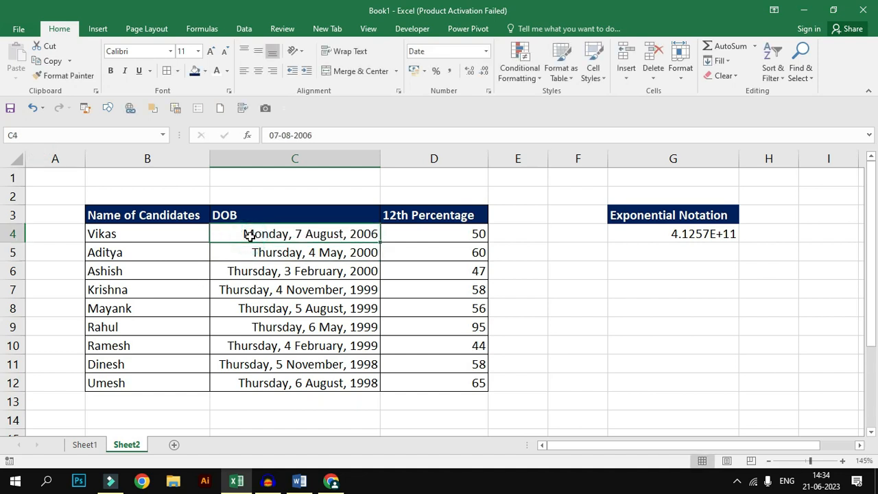
Step: Format the DOB dates C4:C12 with the date type "2012-03-14"
drag(254, 229, 260, 384)
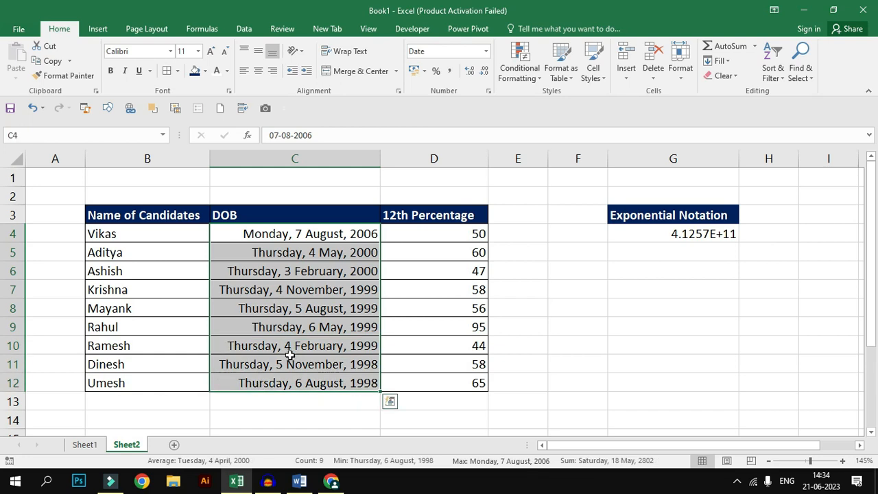
click(490, 91)
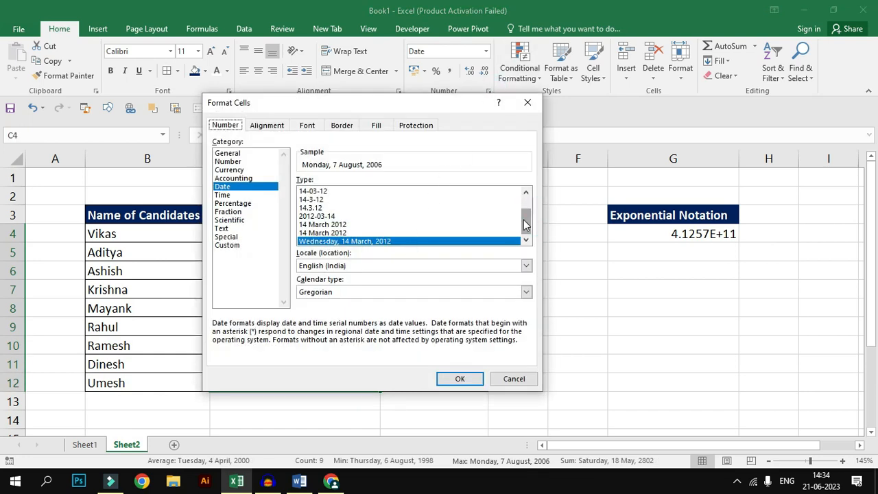
drag(525, 224, 526, 203)
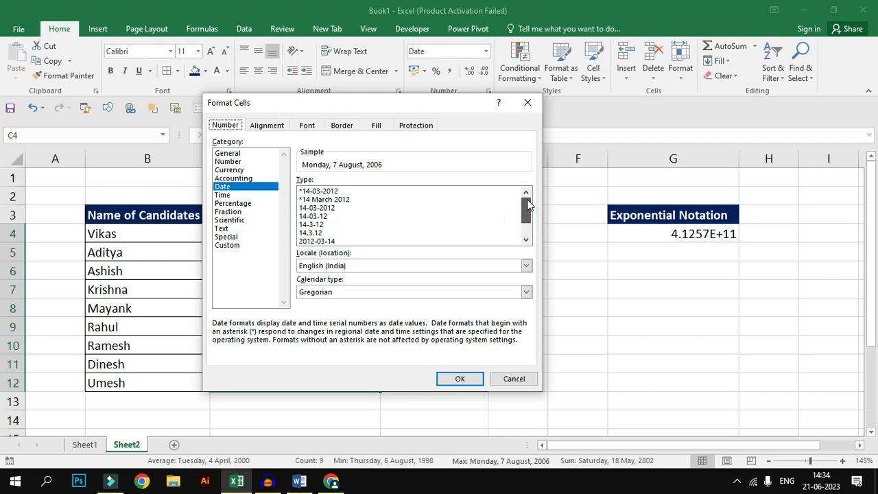
click(326, 225)
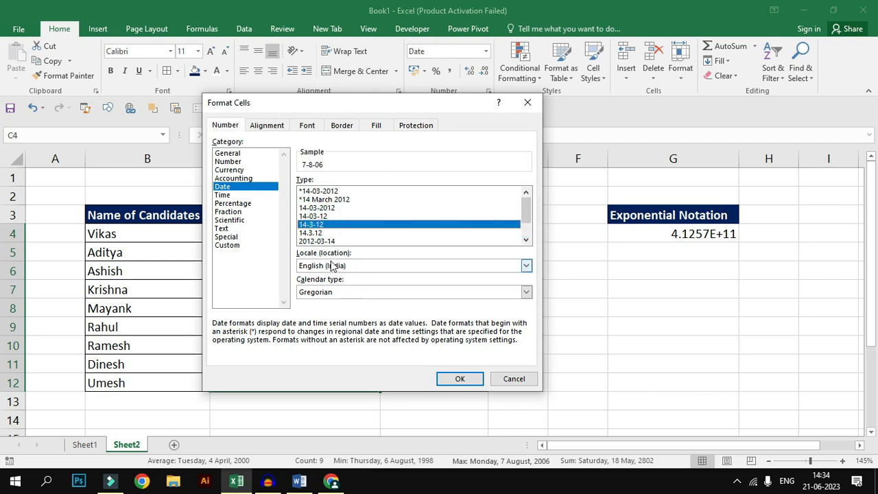
click(330, 241)
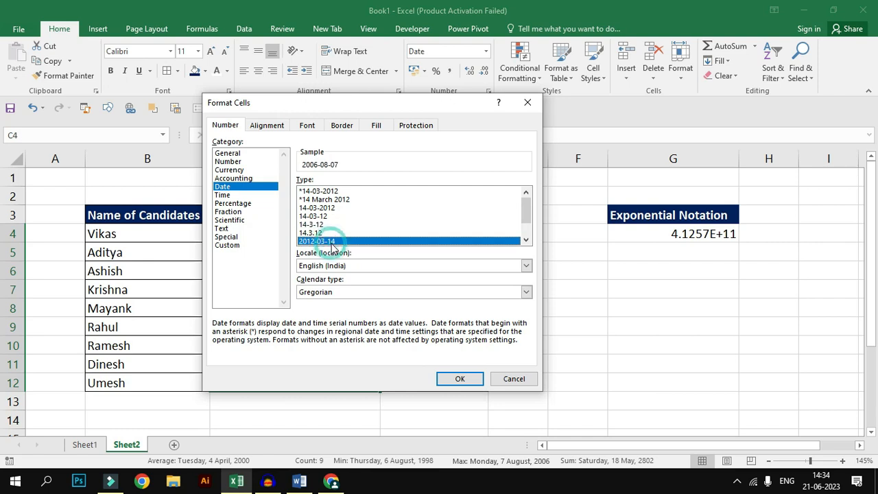
click(459, 378)
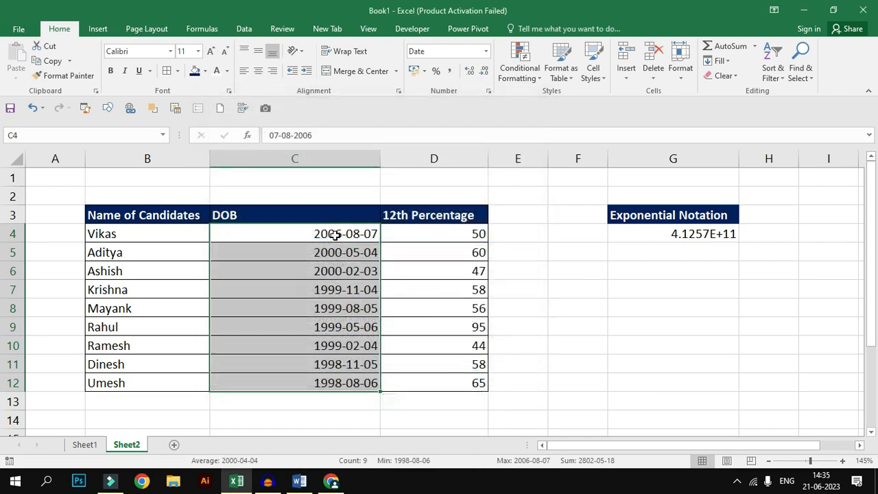
Step: Format the DOB dates C4:C12 with the date type "14-03-2012"
click(488, 90)
click(337, 208)
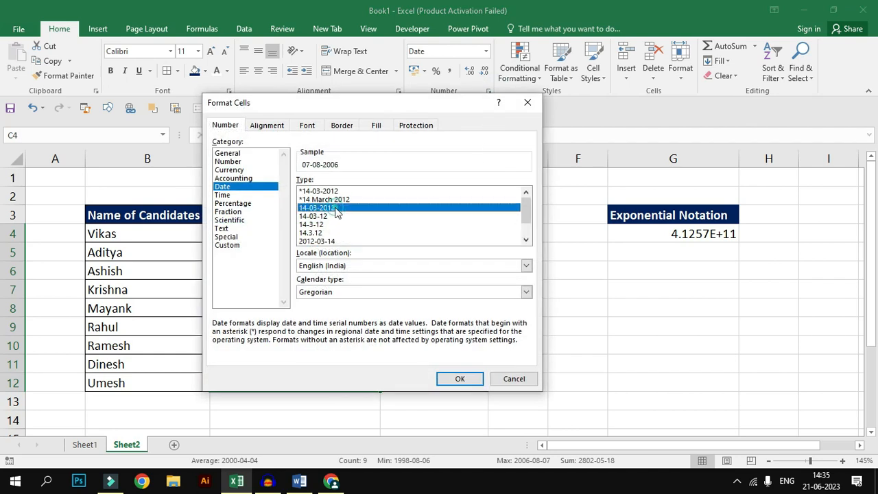
click(447, 377)
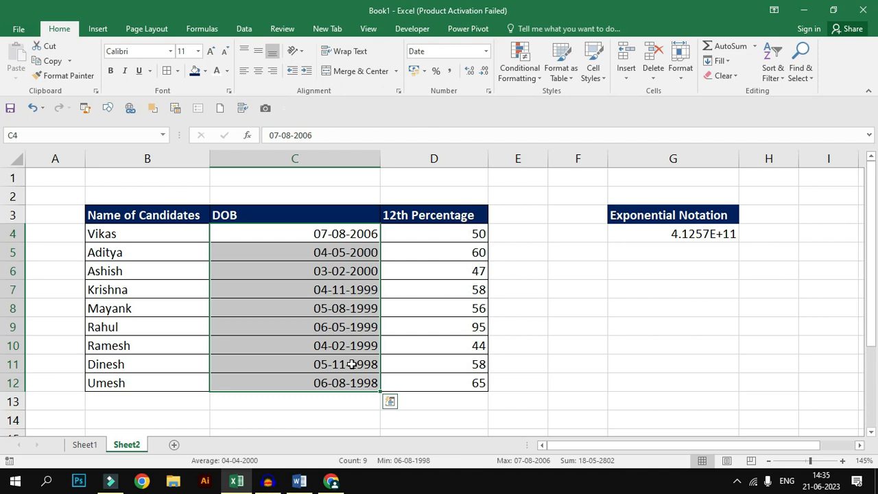
click(488, 90)
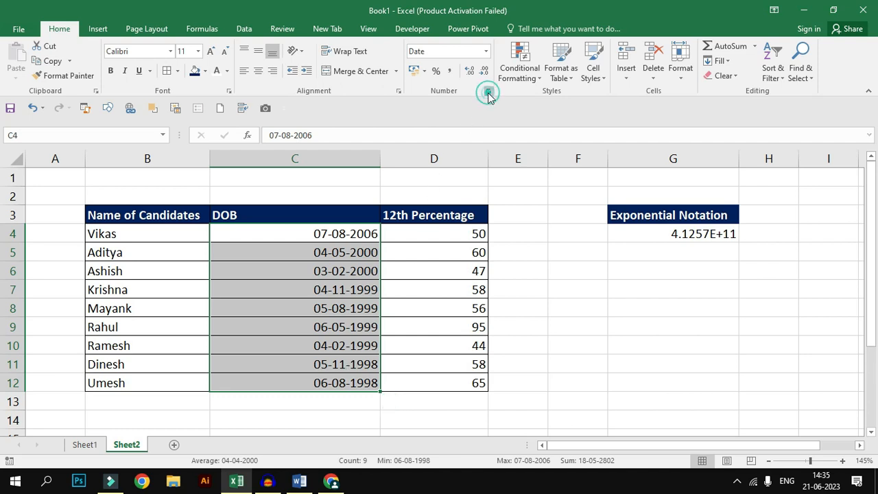
click(222, 195)
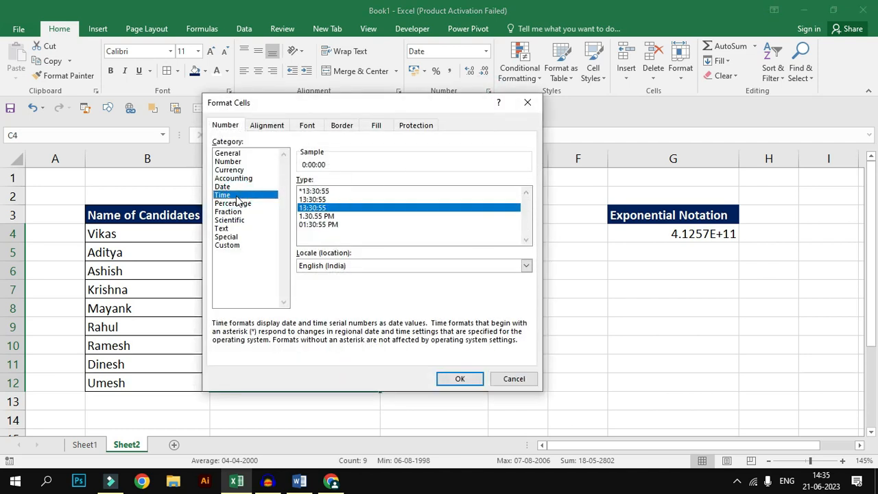
key(Escape)
Step: Switch to Sheet1 and examine the Sold Time values in F4:F10
click(84, 444)
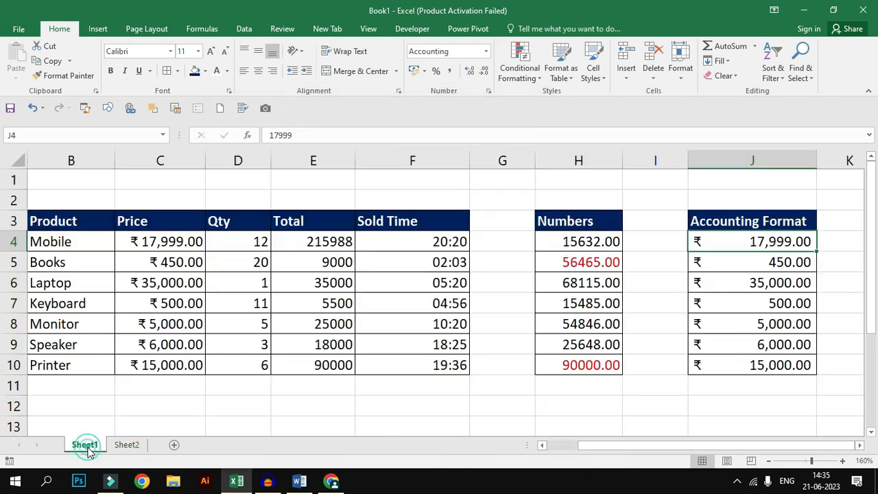
click(77, 246)
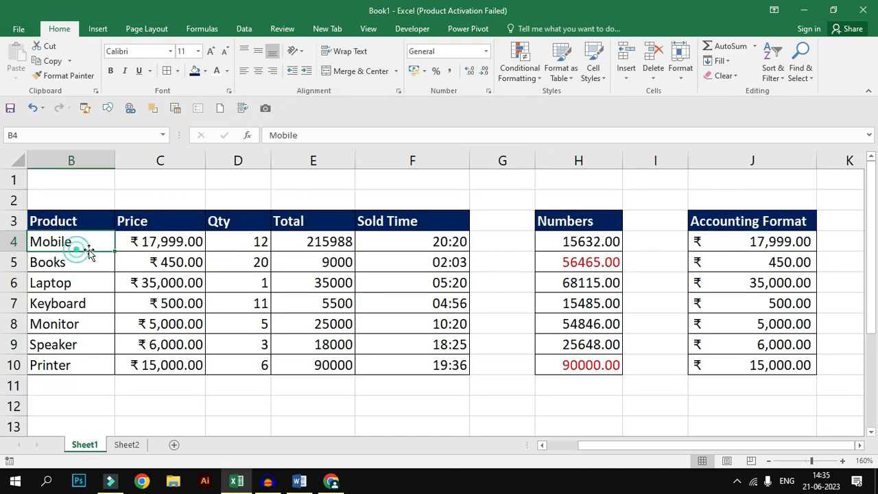
click(390, 243)
drag(408, 239, 424, 364)
click(444, 241)
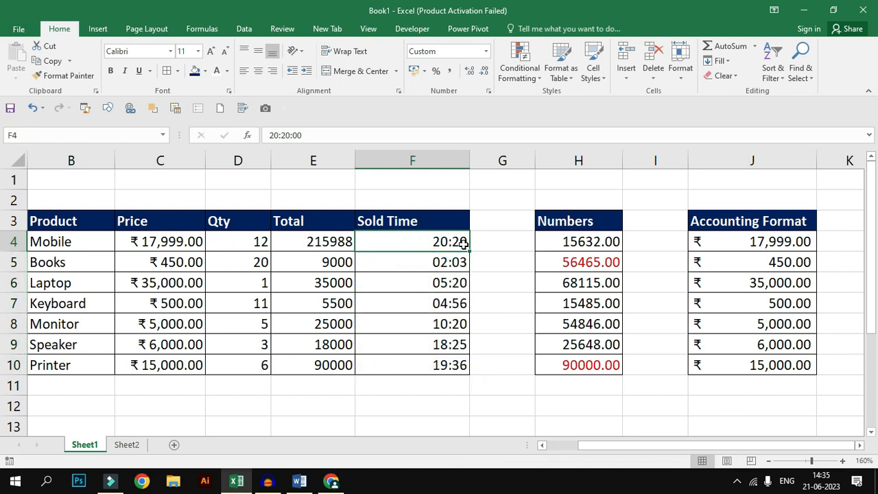
drag(444, 241, 446, 367)
click(443, 389)
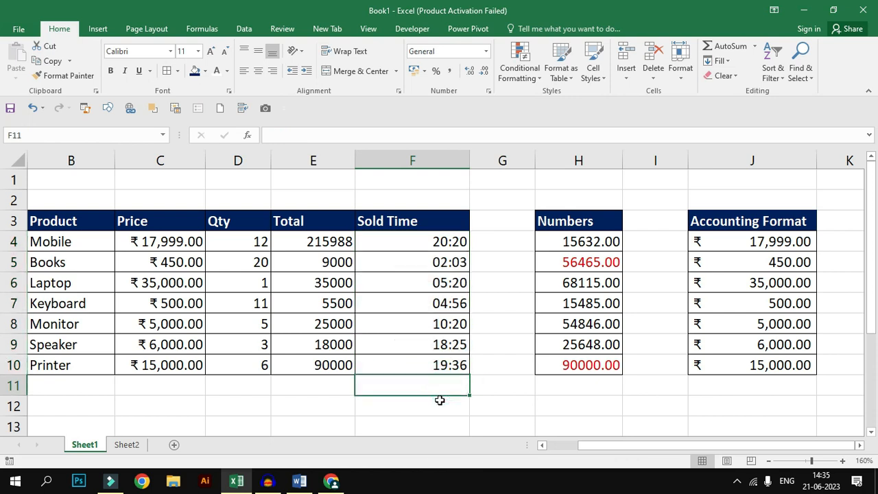
Step: Enter the notes "12 hours" in F12 and "24 Hours" in F13 below the Sold Time column
click(439, 412)
text(12 hours)
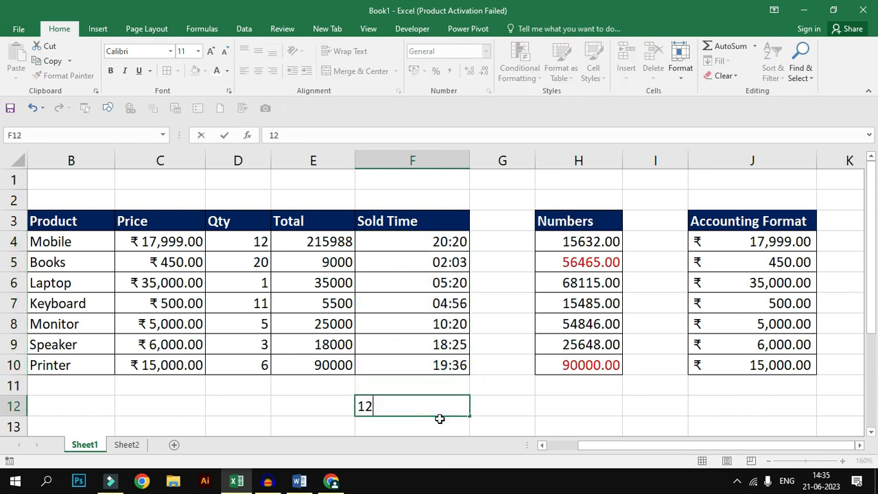
key(Return)
text(24 Hours)
key(Return)
Step: Enter "AM" in E12 and "PM" in E13 beside the hour notes
click(378, 392)
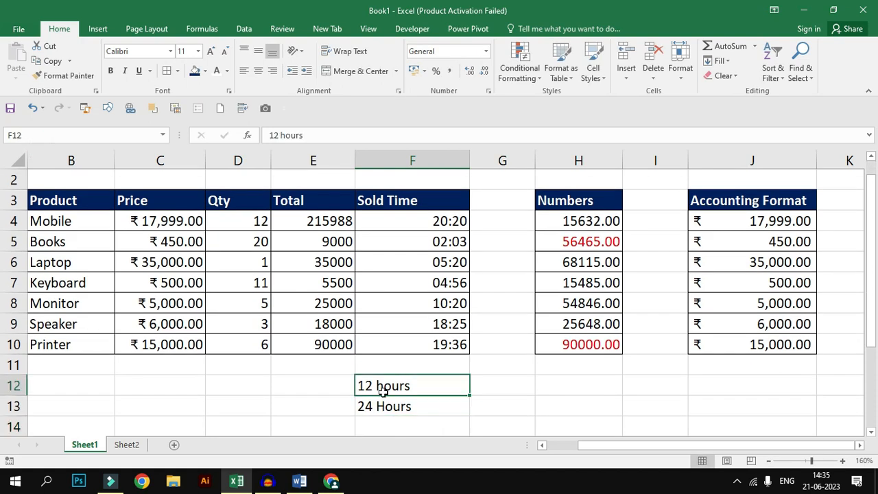
click(322, 390)
text(AM)
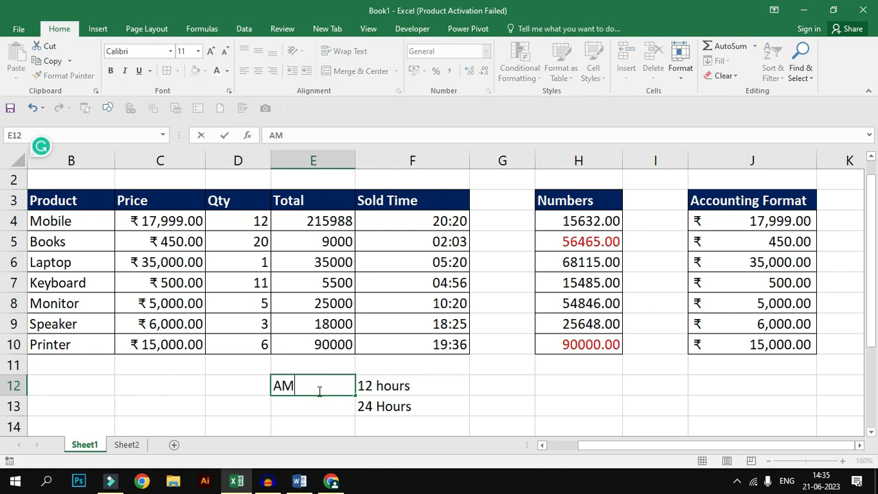
key(Return)
text(PM)
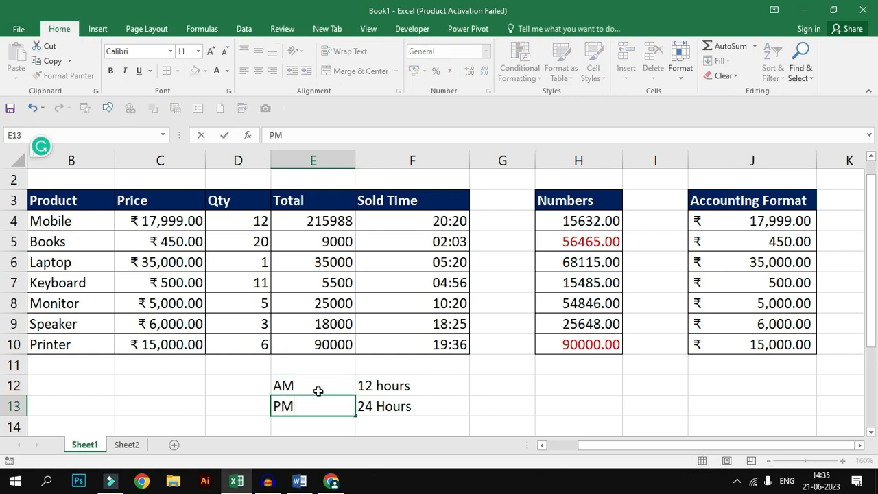
key(Return)
click(356, 406)
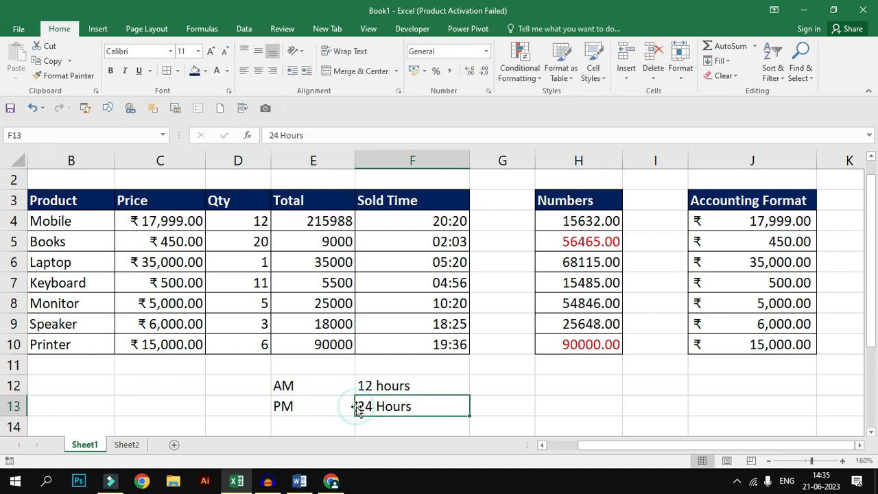
Step: Format the Sold Time cells F4:F10 with the Time type "01:30:55 PM" and check the resulting times in individual cells
drag(409, 222, 418, 341)
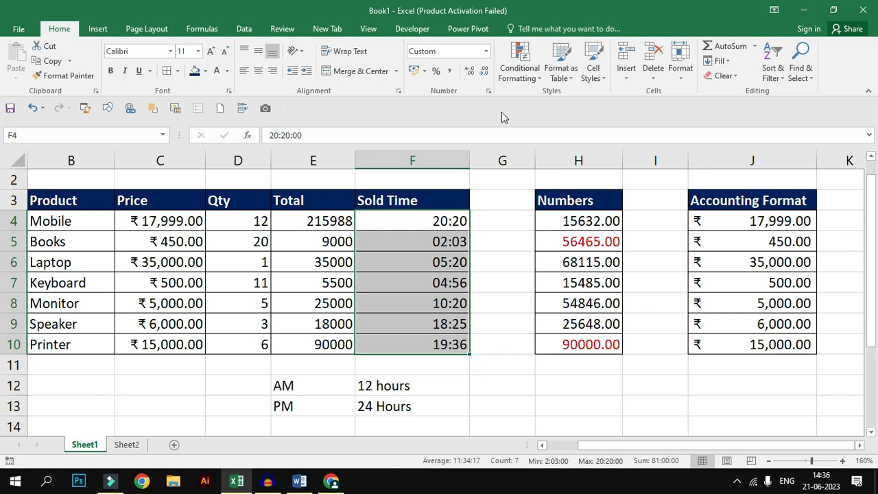
click(489, 91)
click(223, 186)
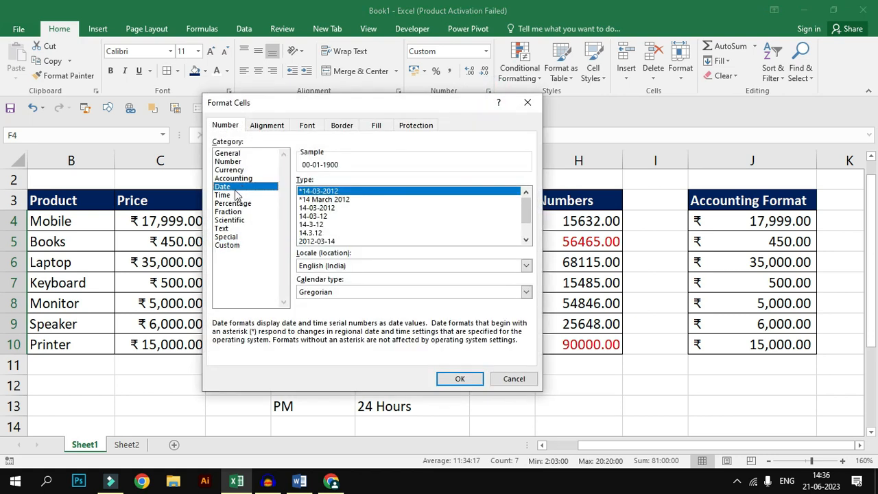
click(222, 194)
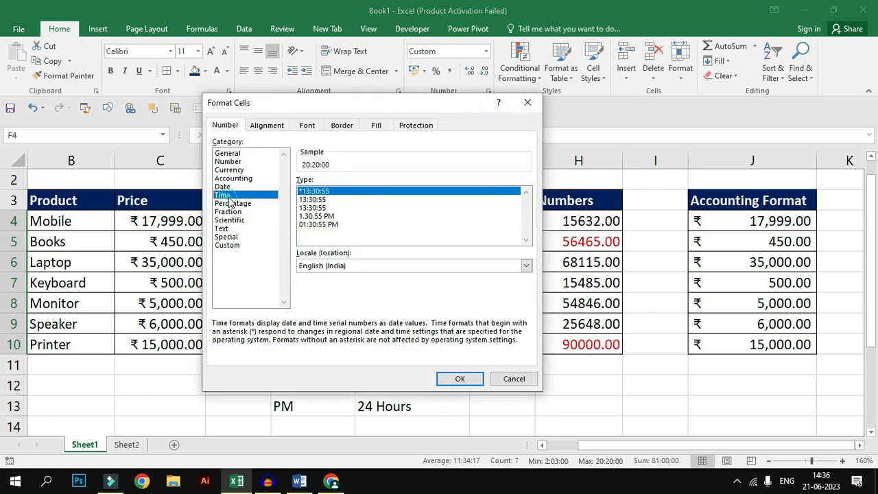
click(317, 225)
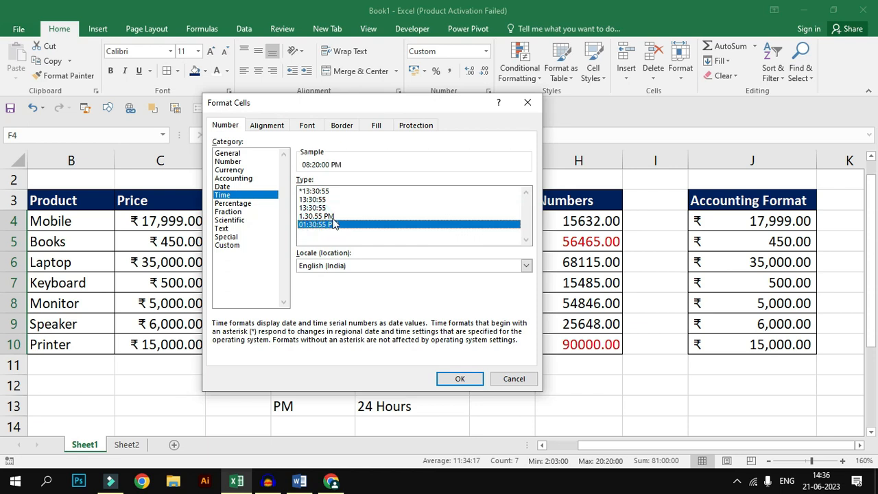
click(320, 191)
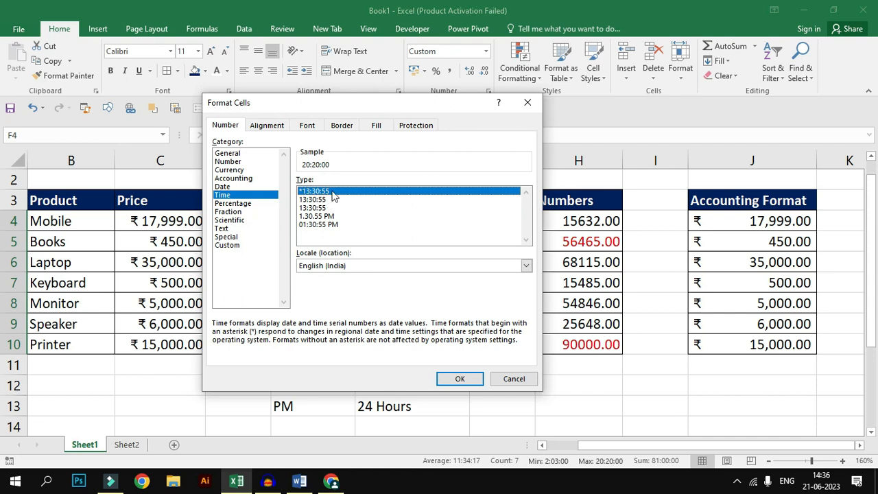
click(337, 223)
click(470, 380)
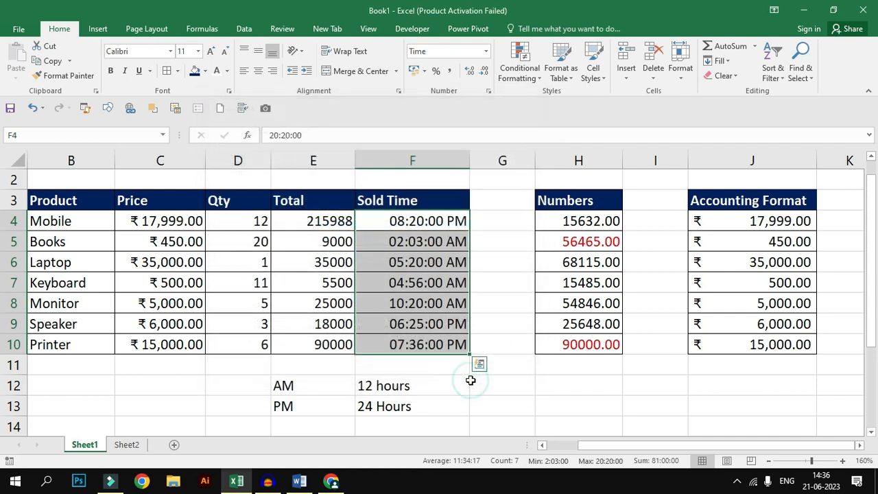
click(425, 328)
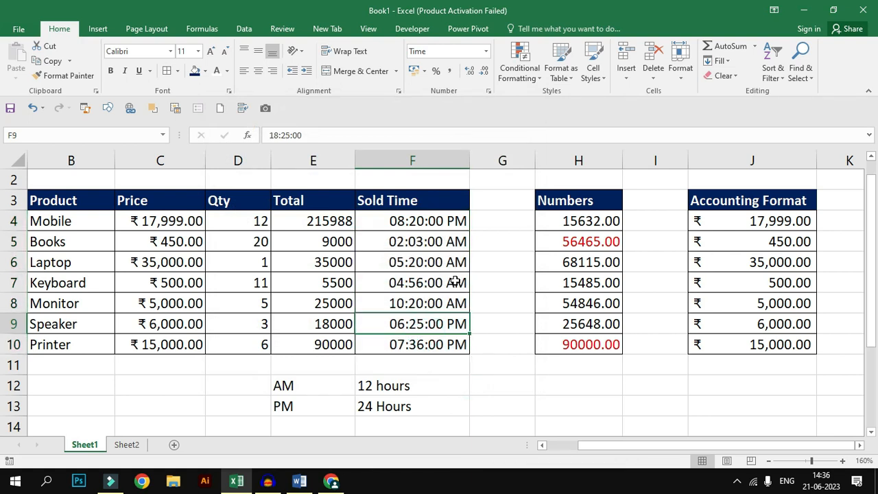
click(453, 219)
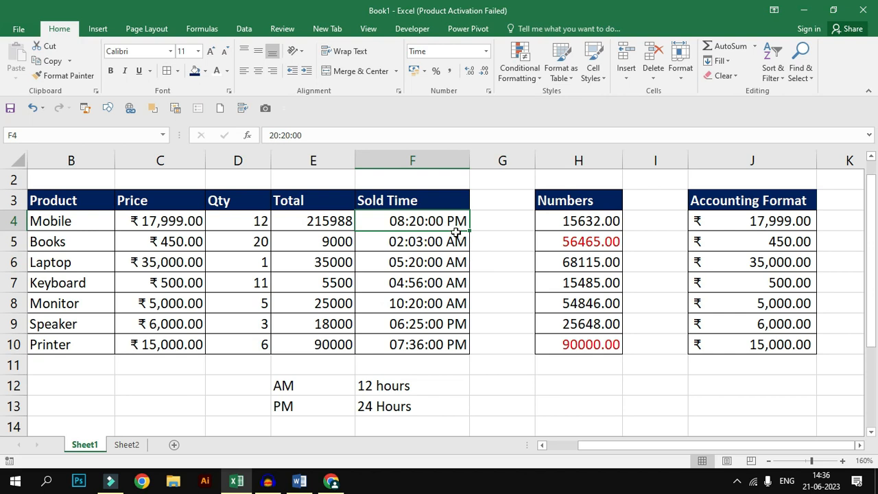
click(418, 244)
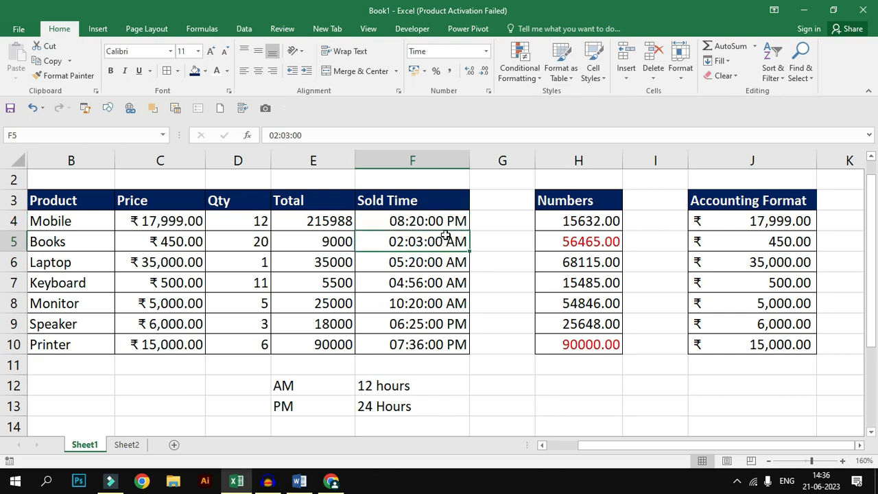
Step: Format the Sold Time cells F4:F10 with the 24-hour Time type "*13:30:55"
drag(446, 228, 454, 342)
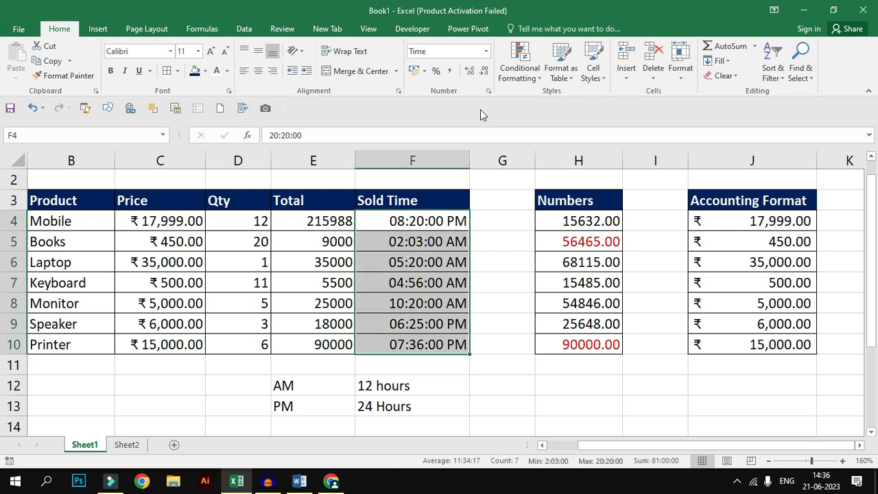
click(488, 90)
click(321, 192)
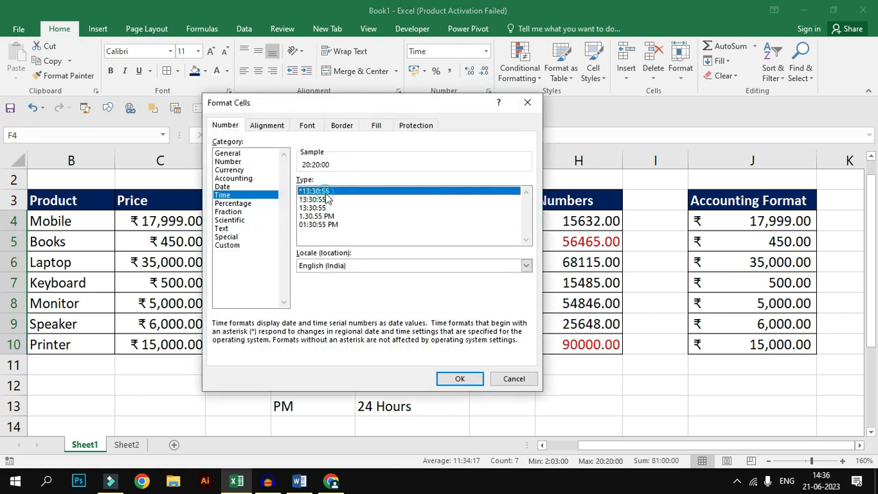
click(458, 379)
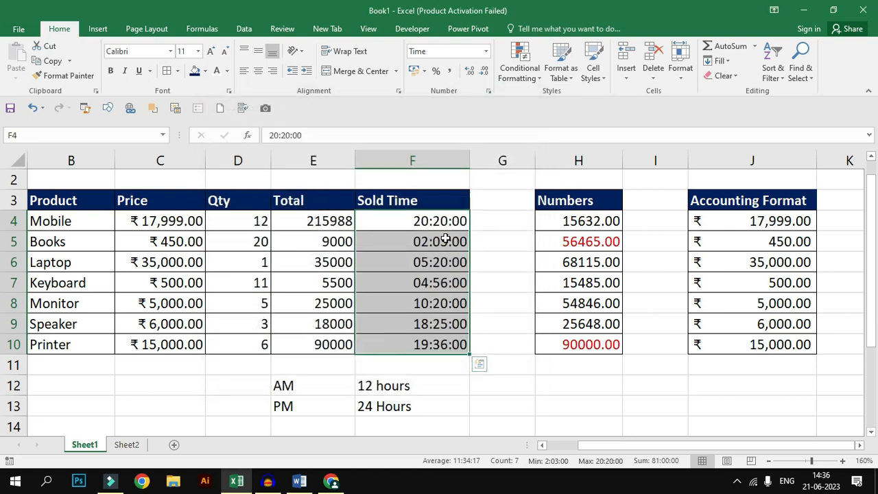
Step: Format the Sold Time cells F4:F10 with the 12-hour Time type "01:30:55 PM"
key(ctrl+1)
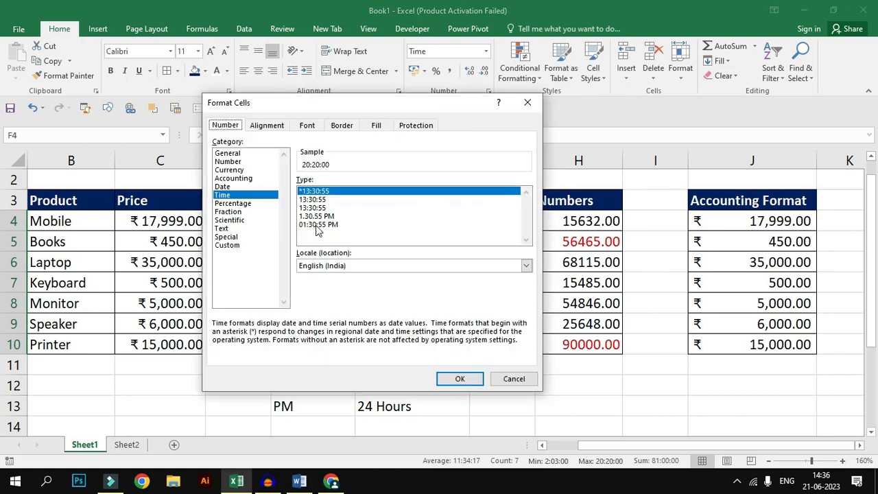
click(317, 225)
click(464, 380)
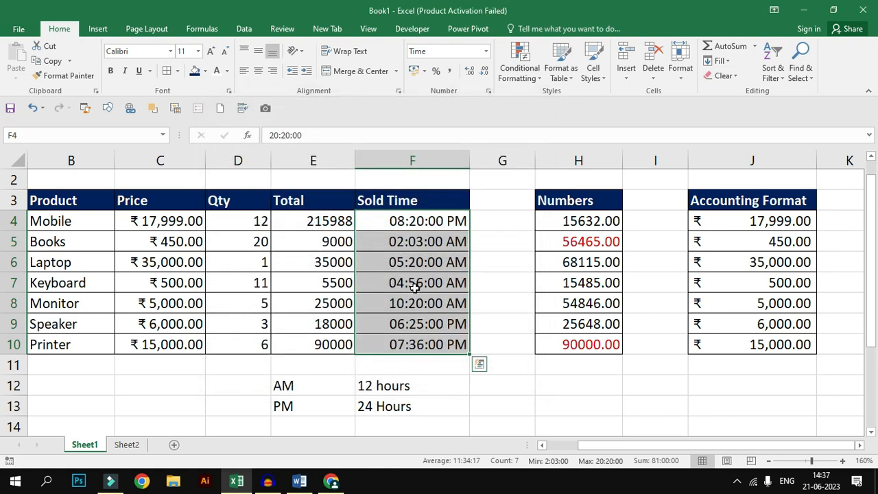
click(488, 90)
click(232, 203)
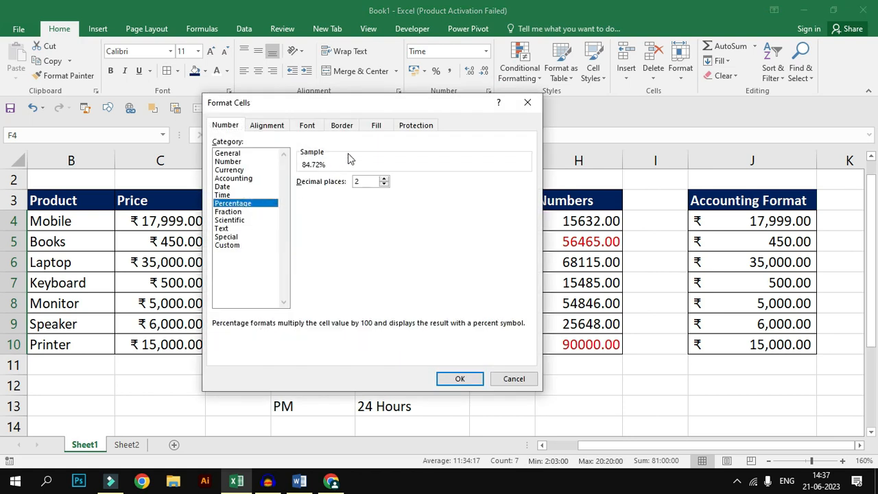
click(527, 102)
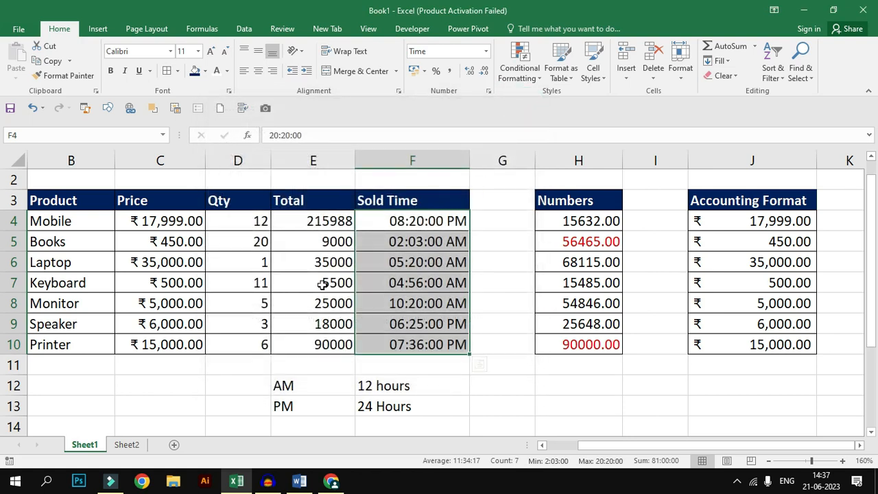
Step: On Sheet2, format the 12th Percentage cells D4:D12 as Percentage with 2 decimal places
click(136, 447)
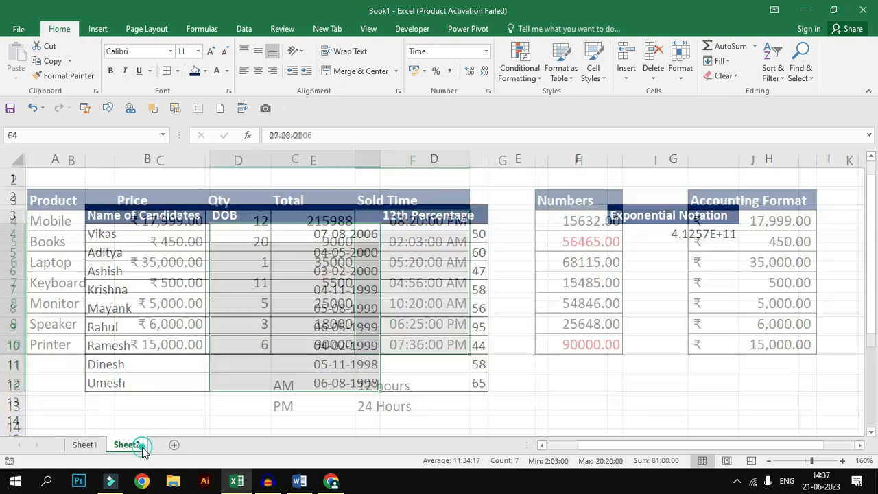
click(129, 238)
drag(417, 232, 431, 382)
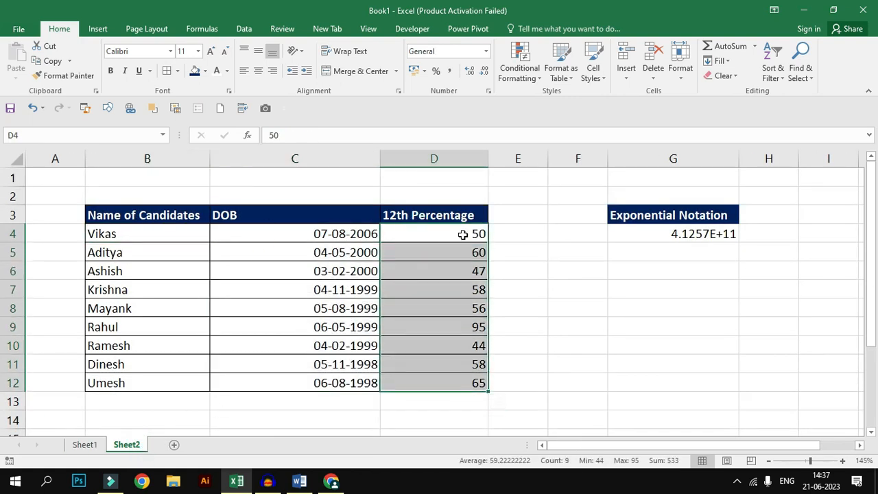
click(488, 91)
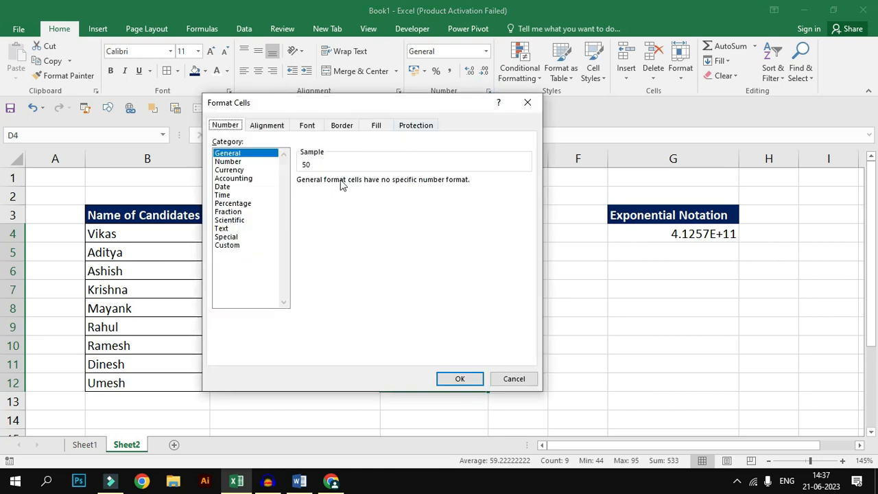
click(233, 203)
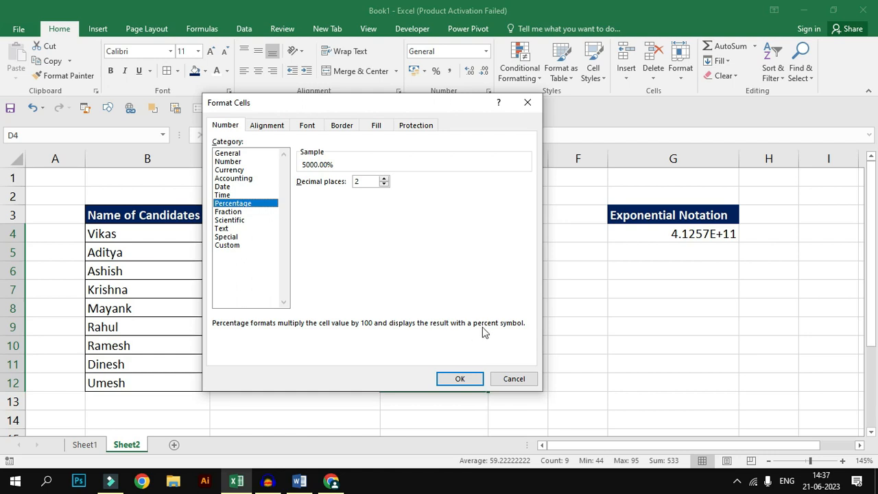
drag(410, 105, 736, 101)
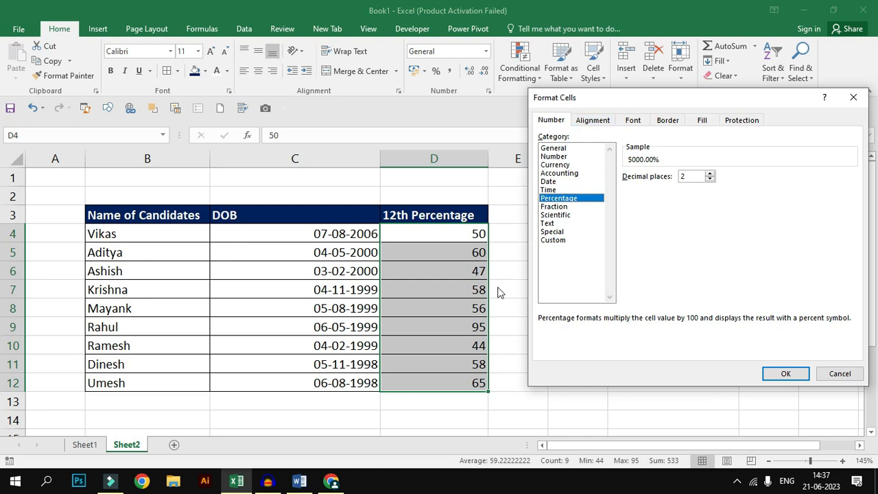
click(785, 374)
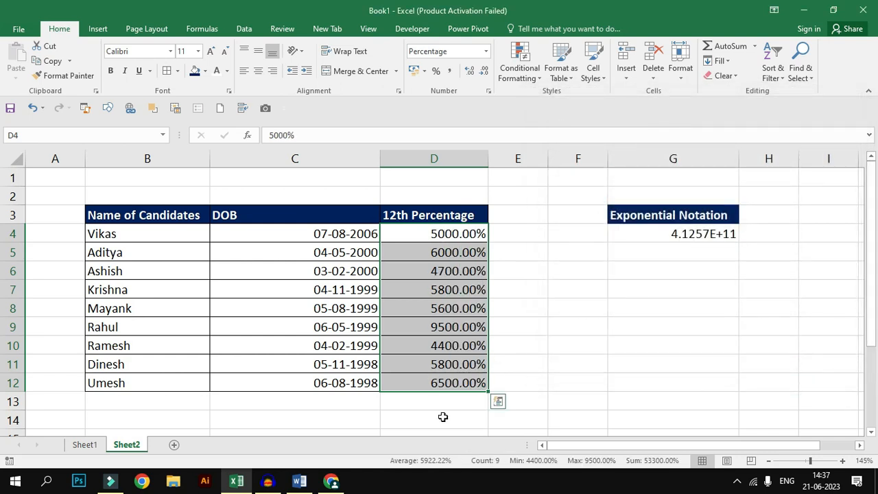
Step: Reduce the Percentage format of cells D4:D12 to 0 decimal places
key(ctrl+1)
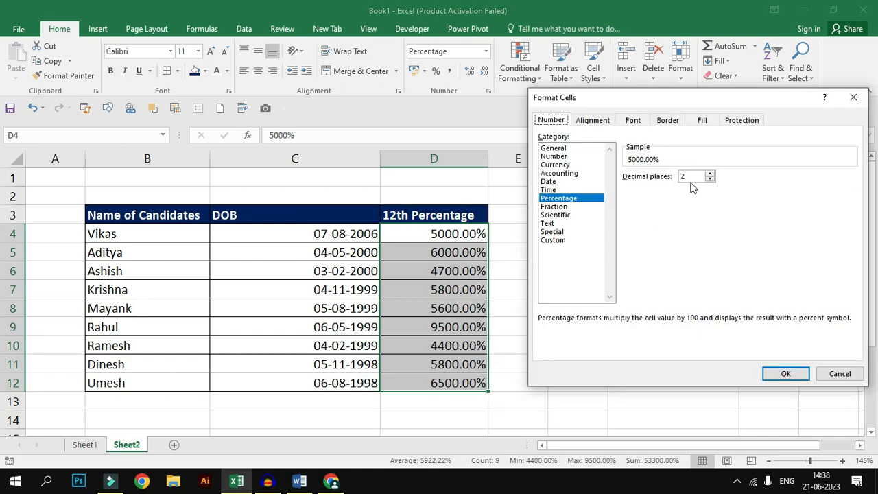
click(710, 179)
click(710, 179)
click(786, 377)
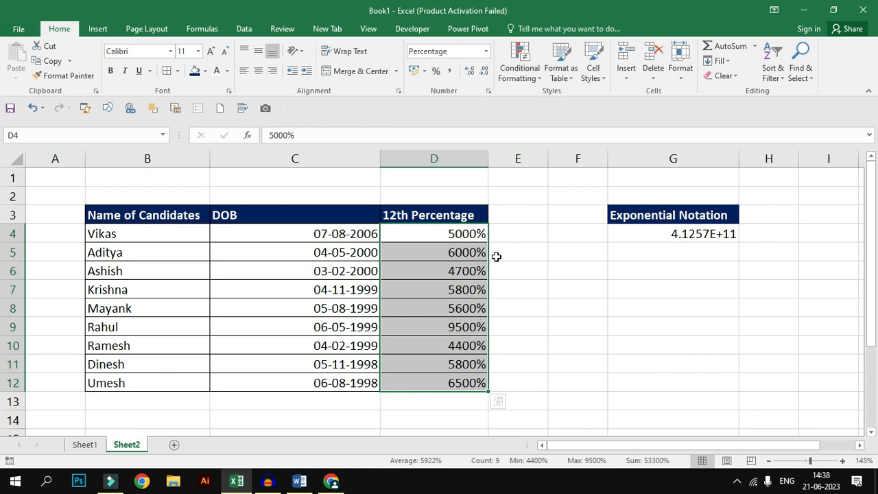
Step: Change the entry in D4 to the formula =5000%/100
click(338, 138)
text(/100)
click(384, 233)
text(=)
key(Return)
click(408, 232)
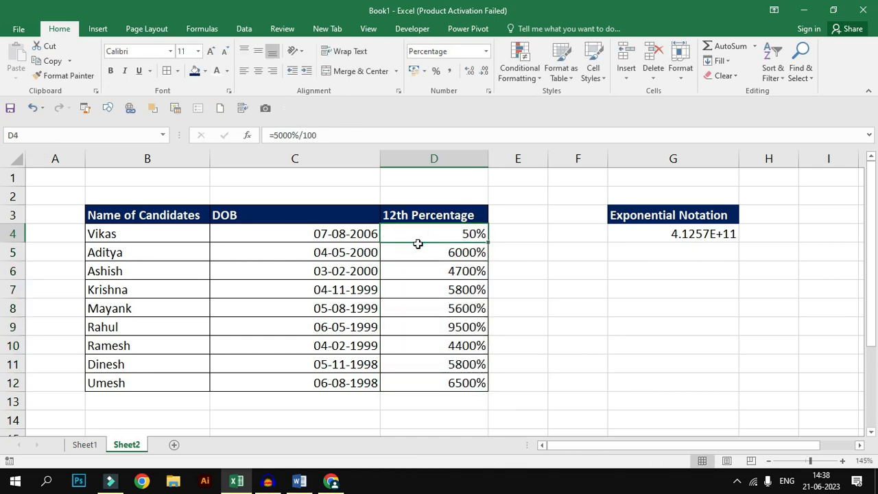
Step: Clear the values in D4:D12 and reapply the Percentage format with 0 decimal places to the empty cells
click(425, 233)
drag(426, 245, 442, 390)
key(Delete)
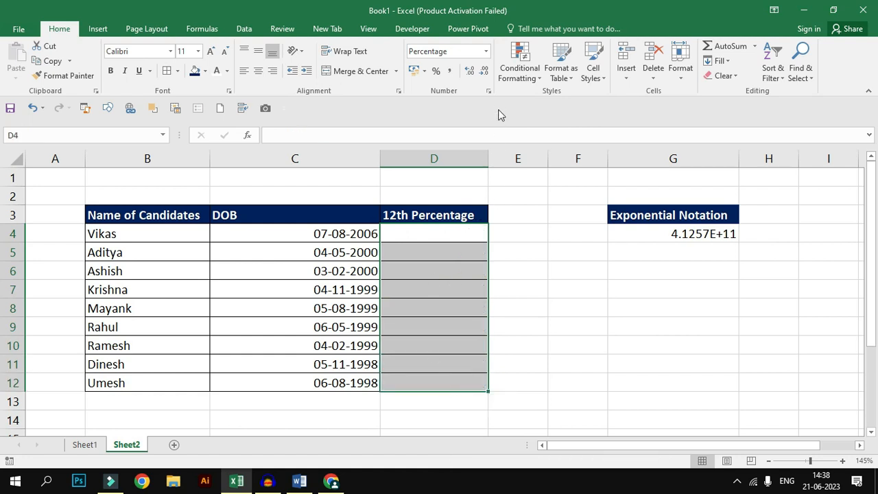
click(489, 90)
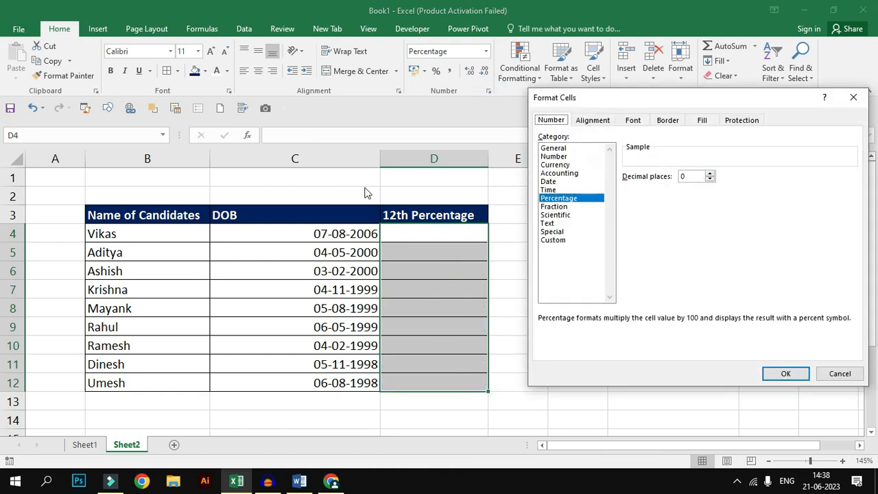
click(785, 373)
Step: Enter the percentages 50, 60, 25, 75 and 56 in cells D4 to D8 of the 12th Percentage column
text(50)
key(Return)
text(60)
key(Return)
text(25)
key(Return)
text(75)
key(Return)
text(56)
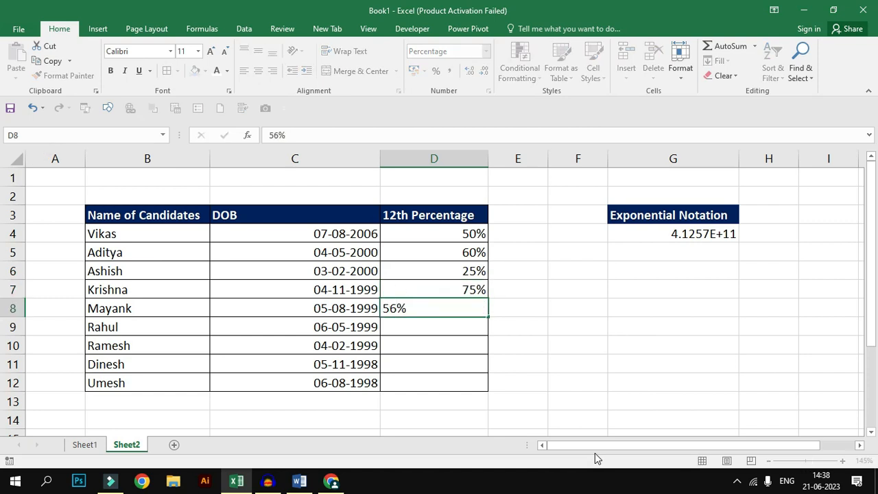
key(Return)
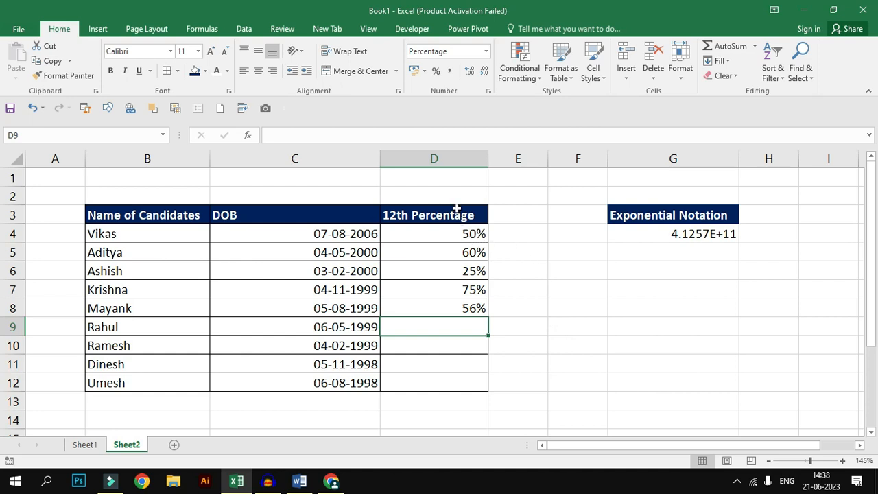
drag(468, 234, 469, 378)
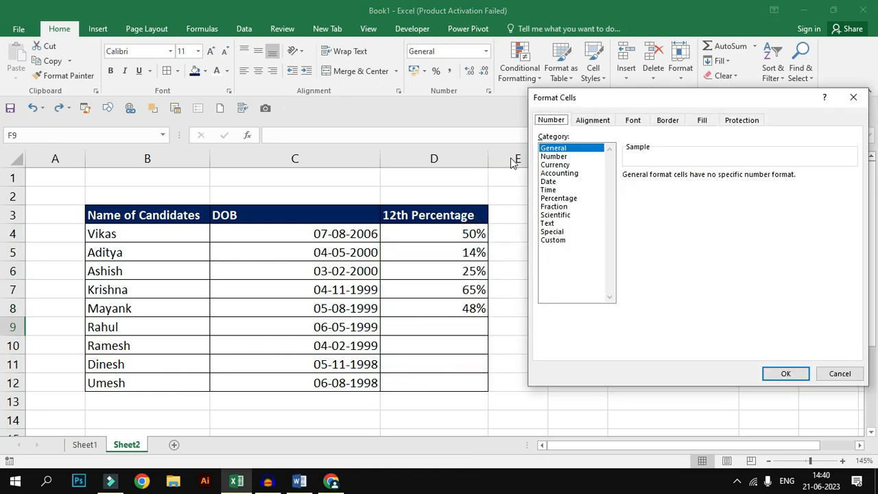
click(553, 206)
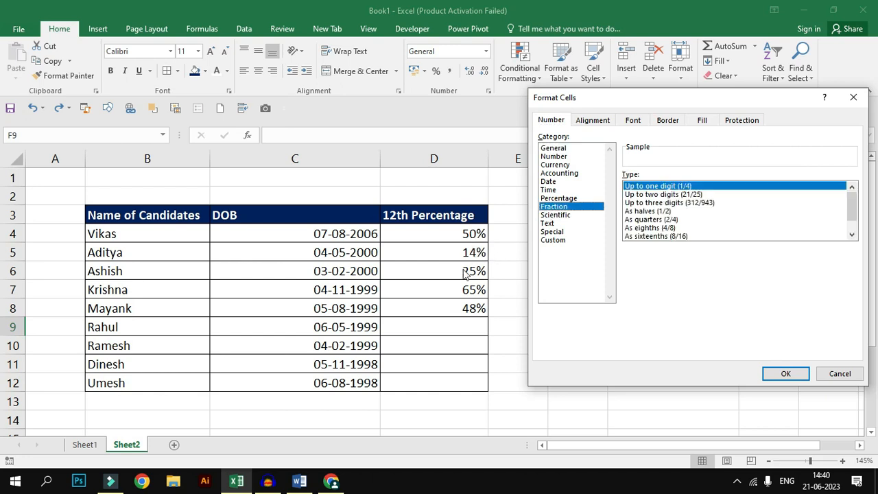
key(Escape)
click(497, 233)
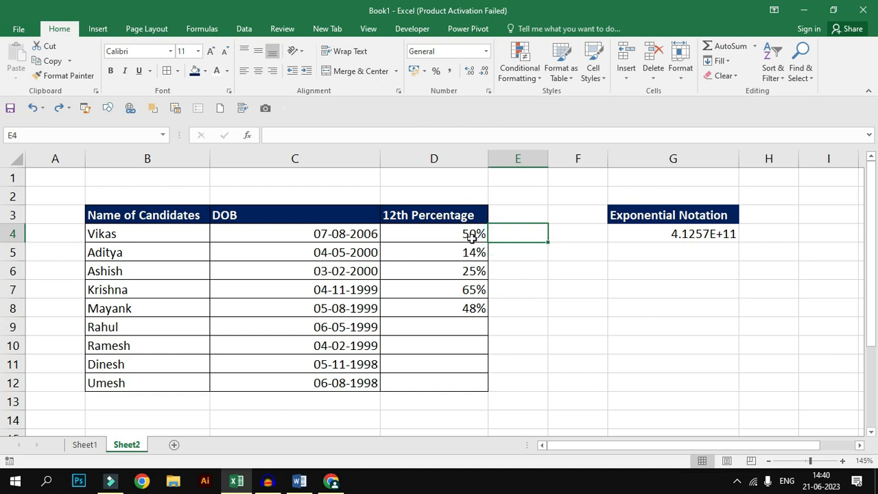
click(472, 237)
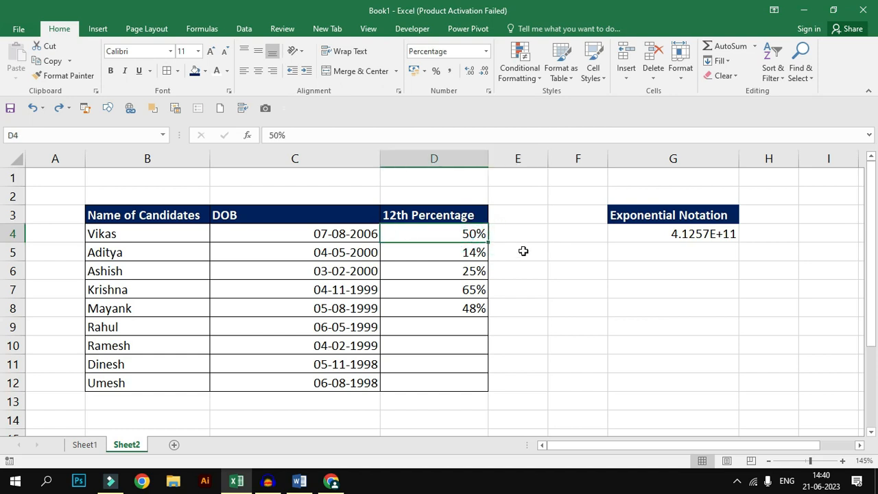
Step: Format cells D4:D12 as Fraction with the type "Up to one digit (1/4)" and check the underlying values of individual cells
drag(457, 233, 460, 381)
click(488, 92)
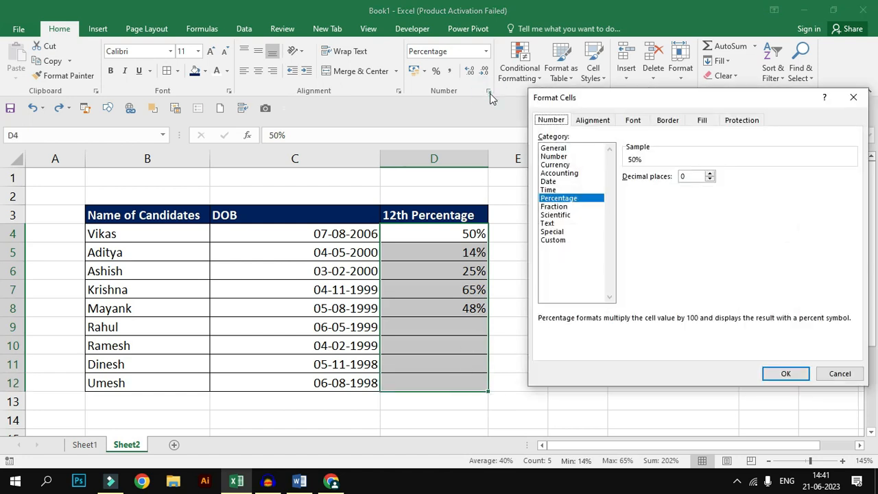
click(551, 206)
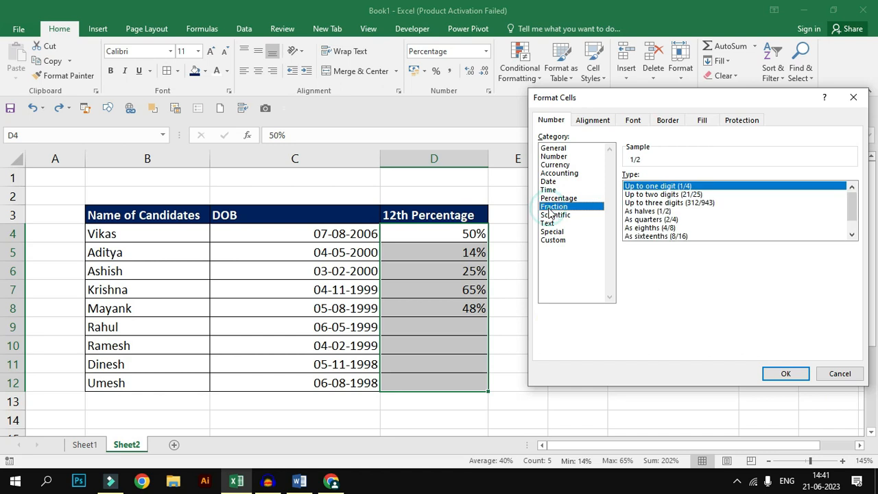
click(786, 374)
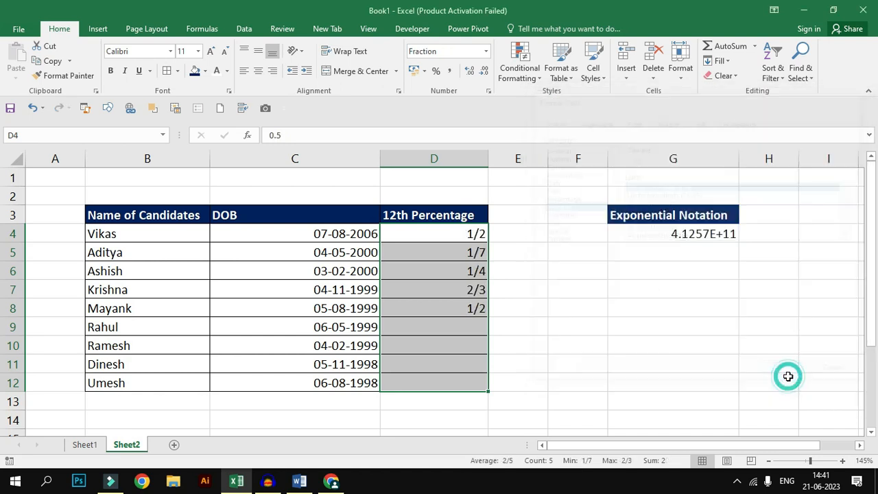
click(477, 237)
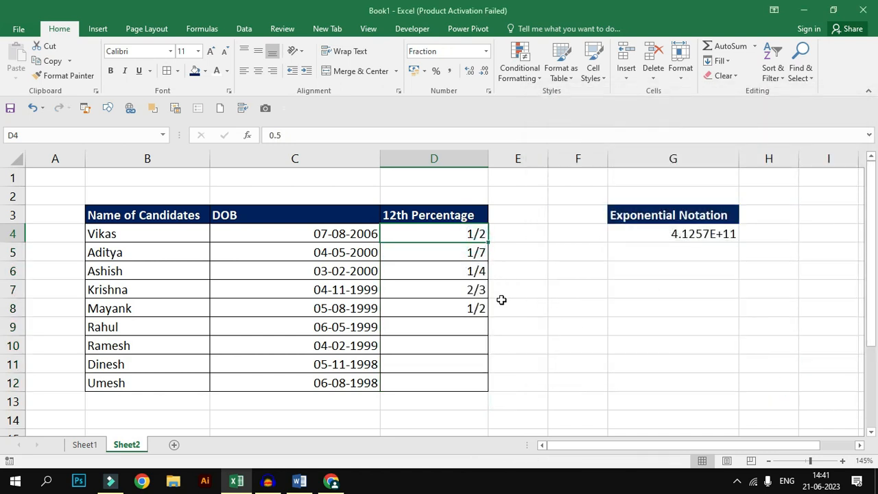
click(496, 234)
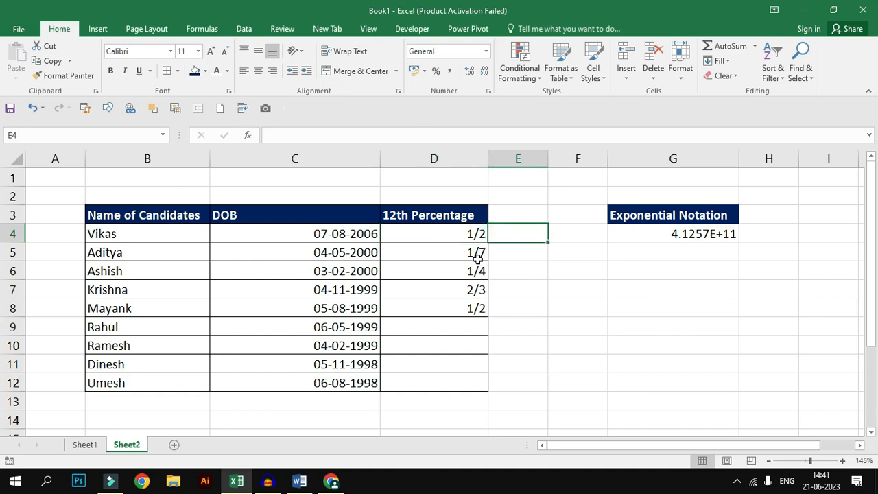
click(475, 255)
click(477, 273)
click(478, 289)
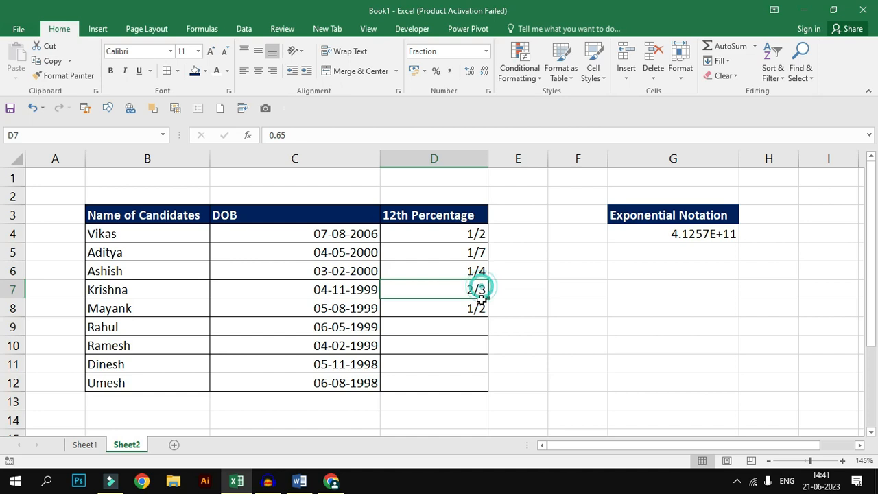
Step: Enter 8.5 in D4 and 60.3 in D5 of the fraction-formatted column
click(441, 240)
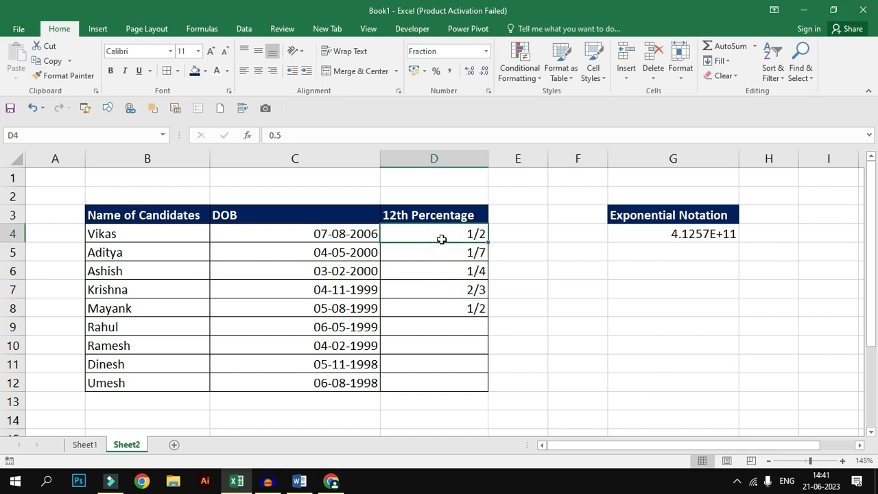
text(8.5)
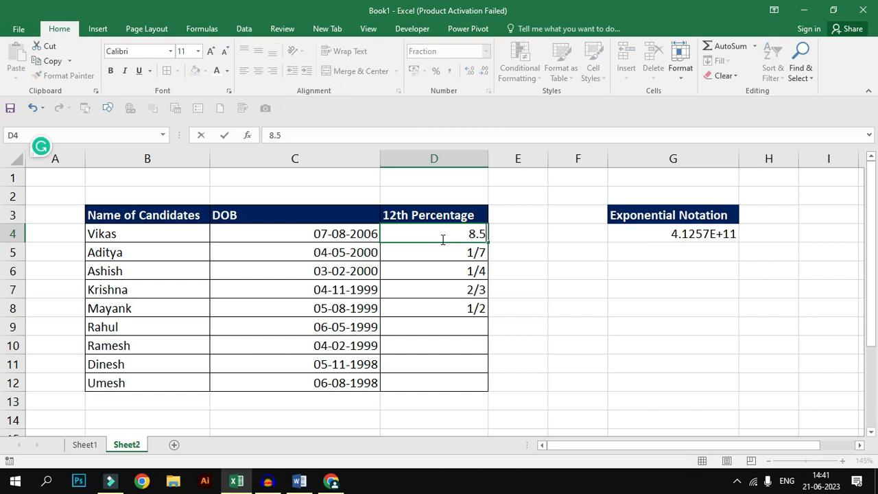
key(Return)
click(443, 237)
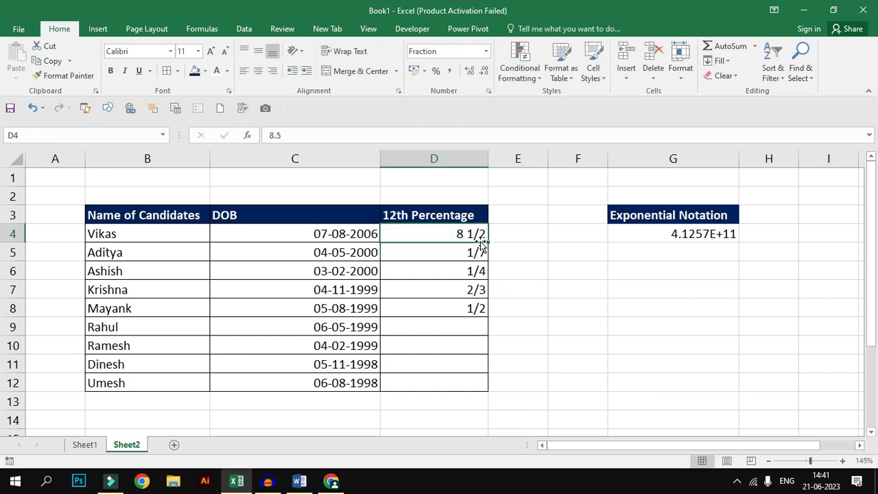
click(465, 252)
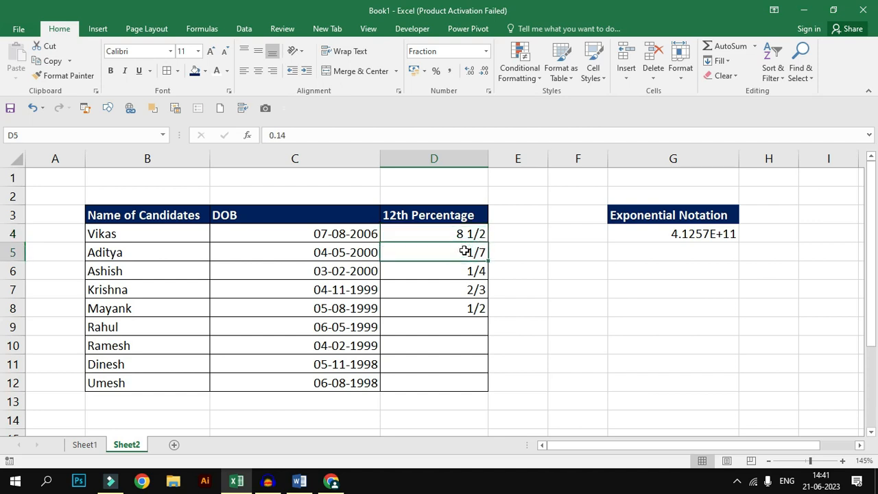
text(60.3)
key(Return)
click(465, 251)
click(489, 91)
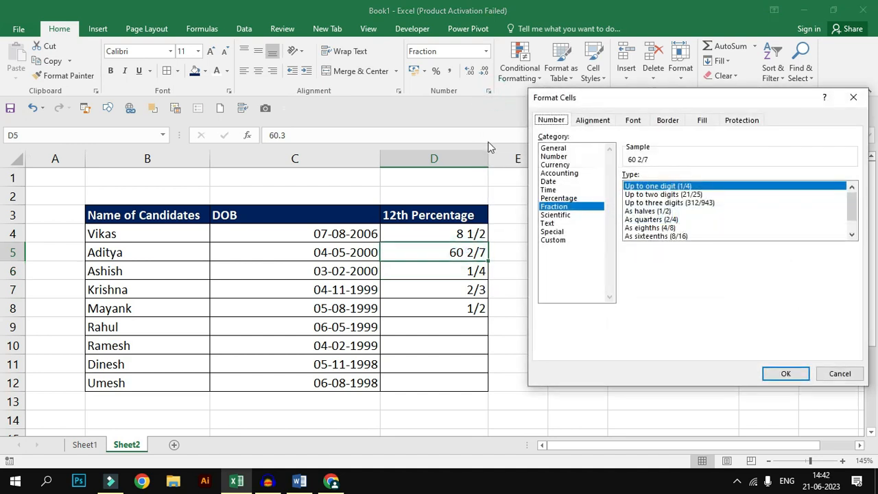
click(565, 215)
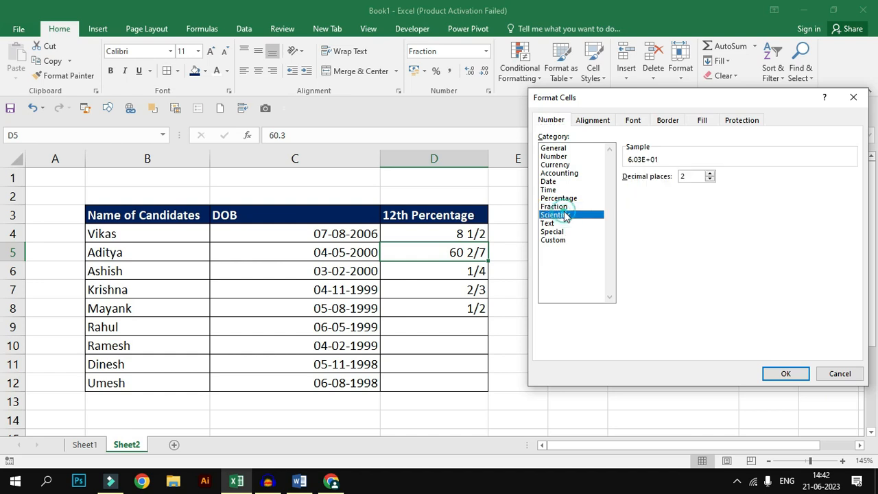
click(854, 96)
Step: Inspect the full number stored in the Exponential Notation cell G4
click(706, 234)
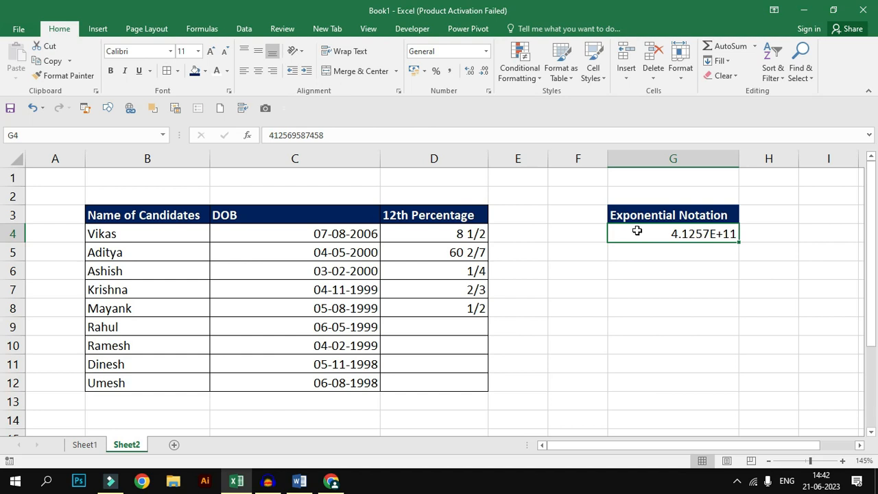
key(Return)
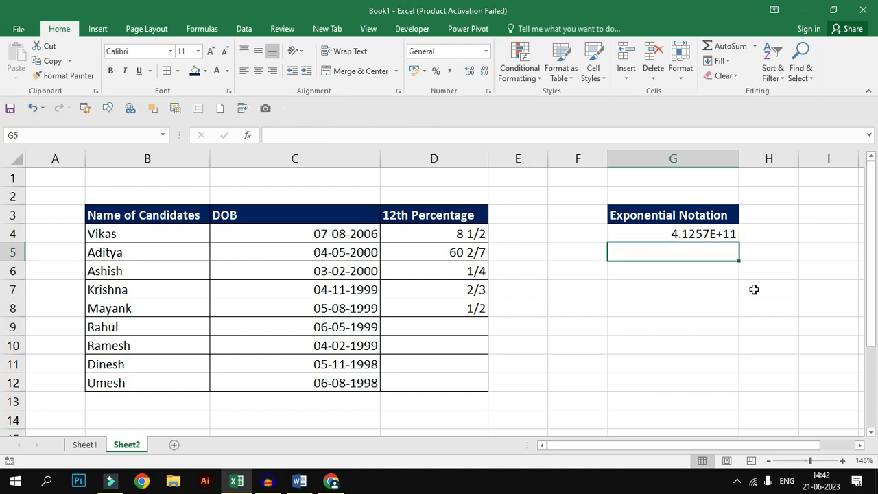
click(713, 231)
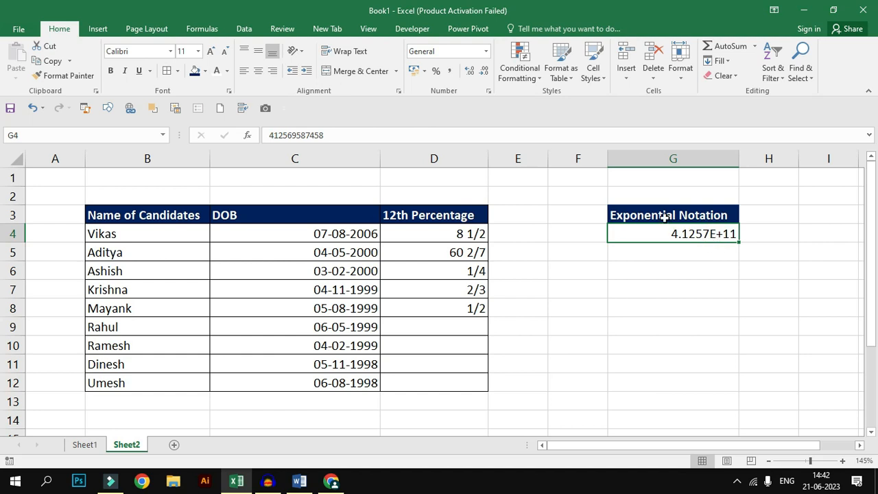
click(699, 247)
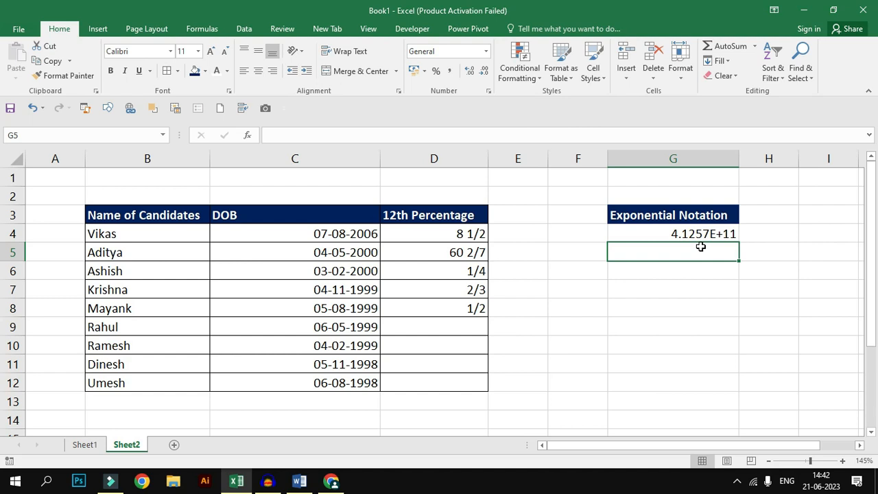
text(74586925)
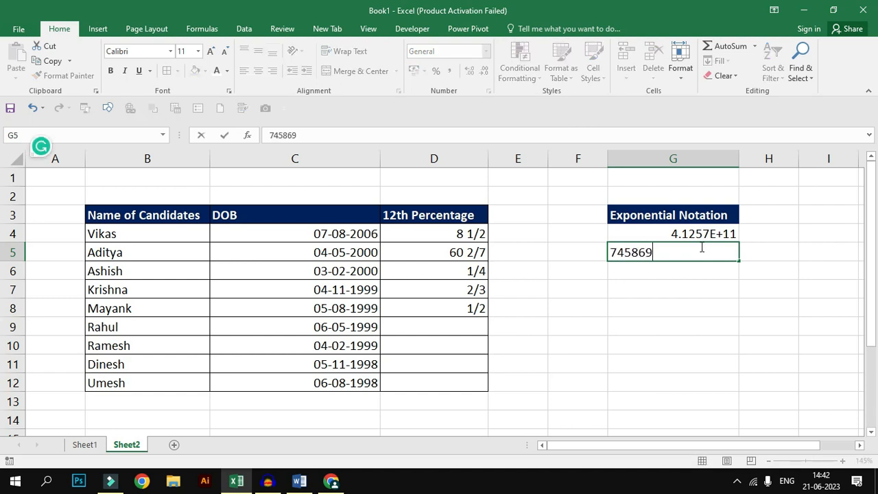
text(1463)
click(700, 247)
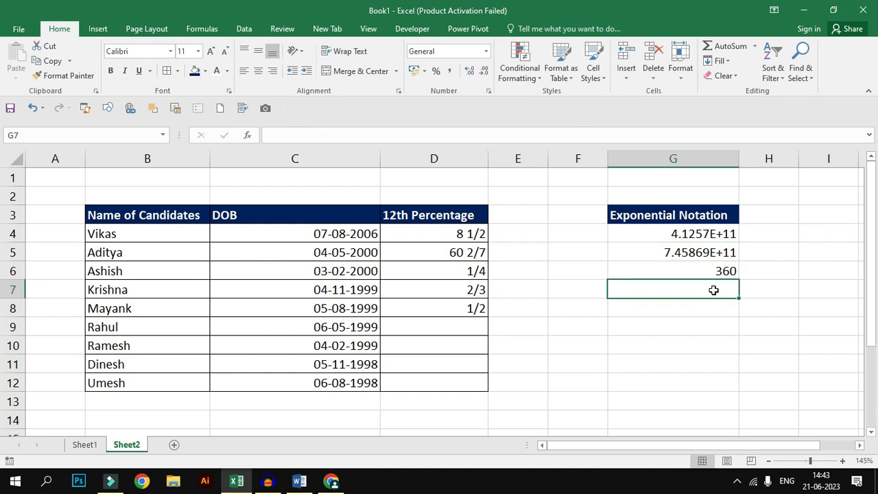
text(582)
key(Return)
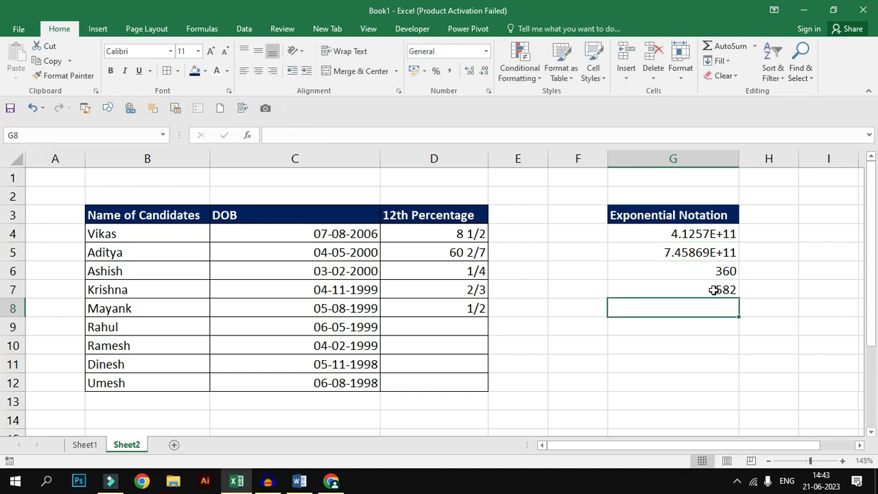
click(713, 289)
Step: Format cells G6:G7 as Scientific
drag(707, 270, 727, 293)
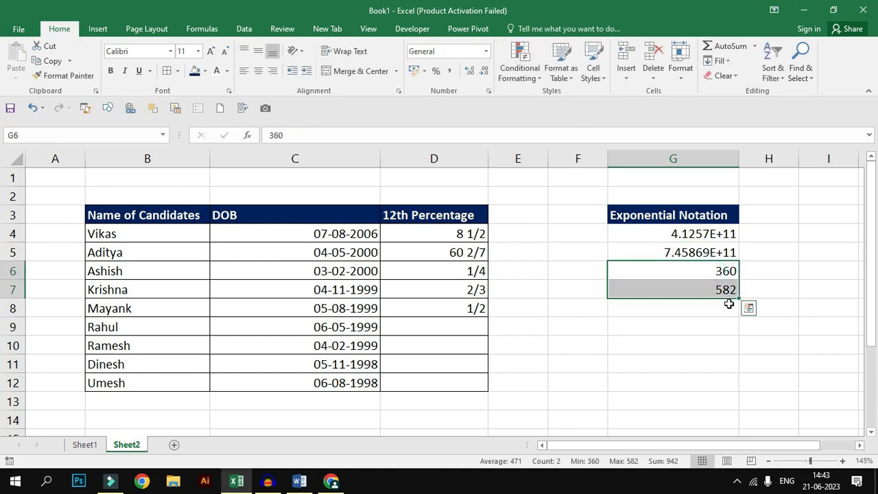
drag(680, 233, 714, 282)
click(488, 91)
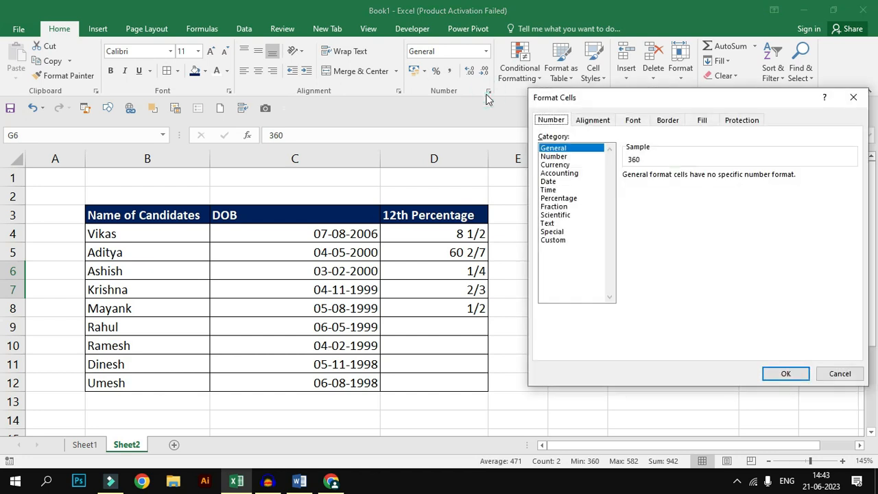
click(555, 215)
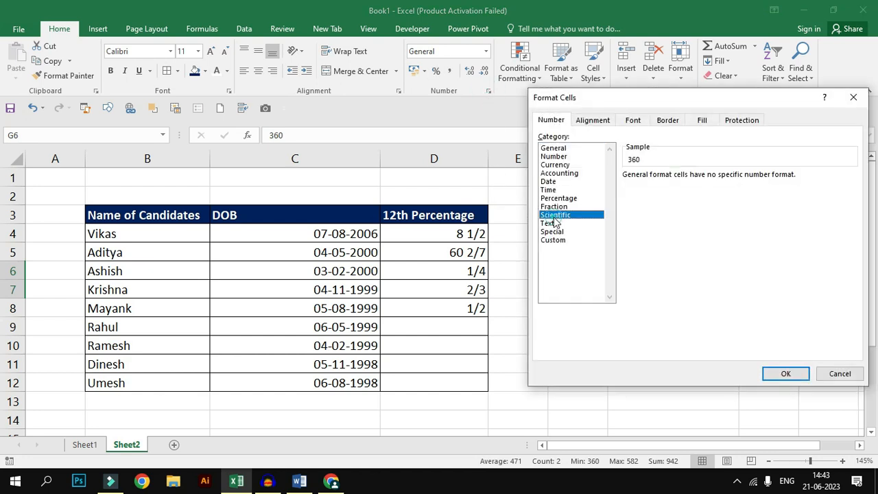
click(782, 374)
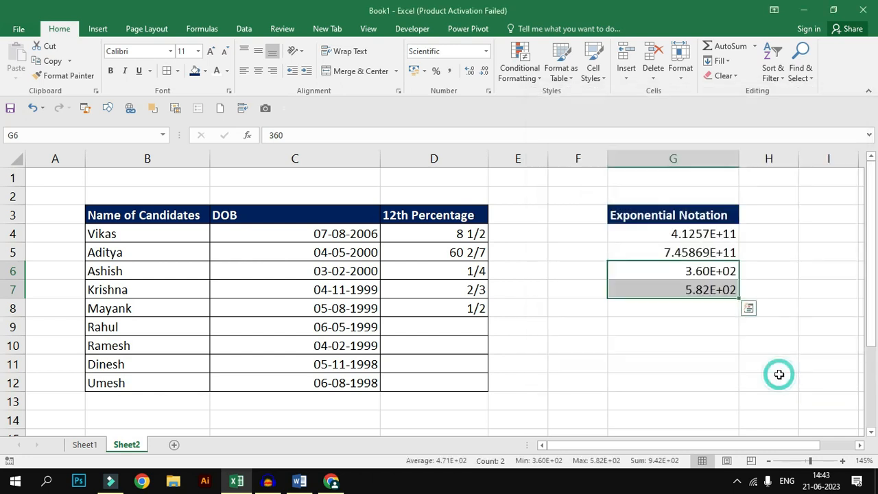
Step: Inspect the values stored in G6 and G7 and view the Text category among the cell number formats
click(720, 277)
click(722, 289)
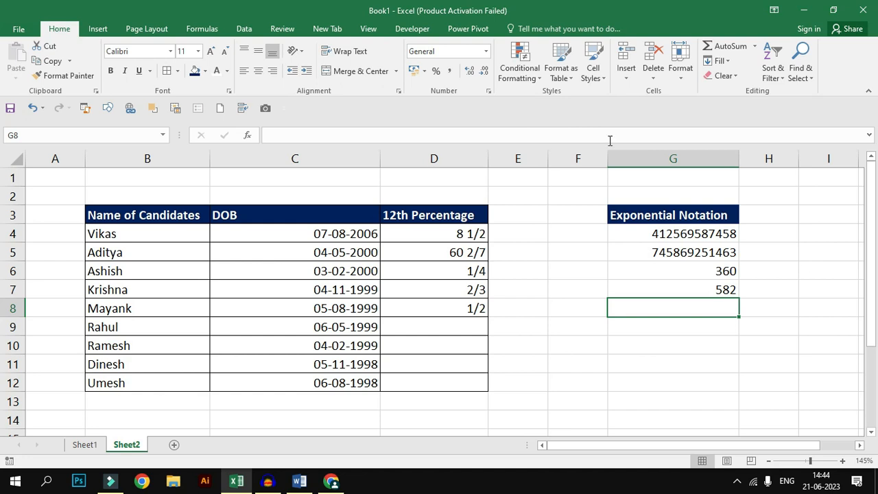
click(489, 92)
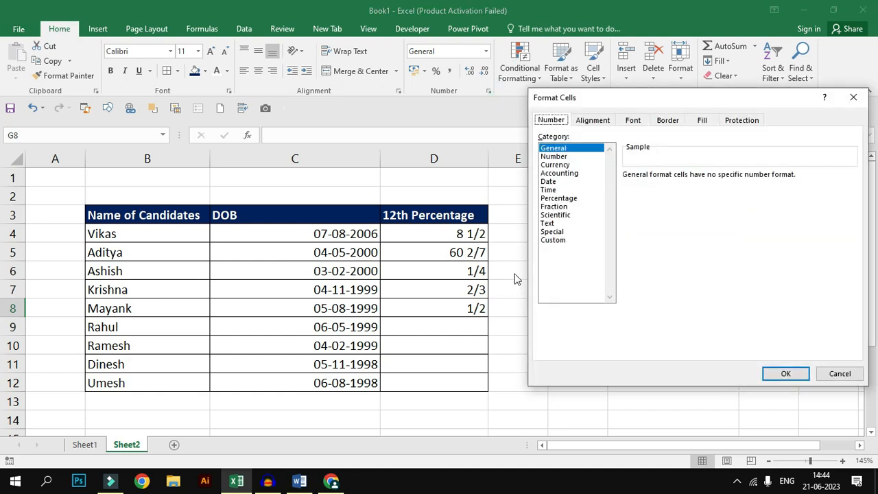
click(552, 223)
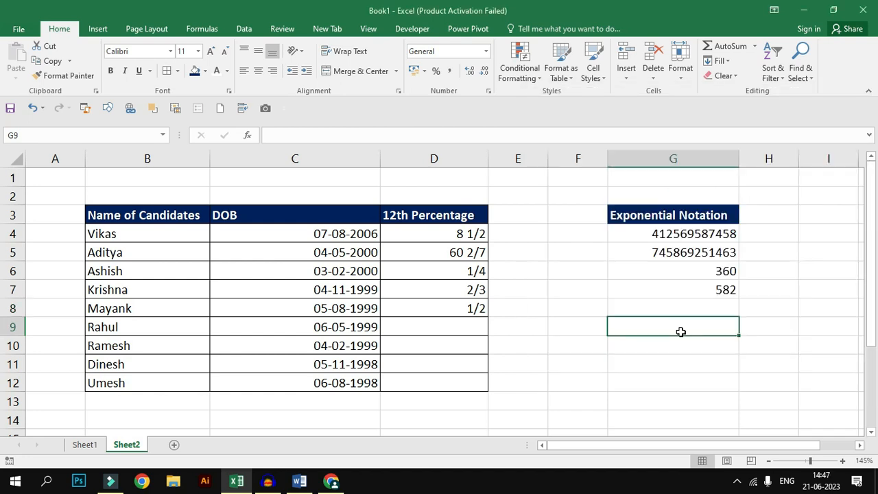
Step: Enter a sample first name in G9 and the number 2563 in G10 to compare their default alignment
text(Mohit)
key(Return)
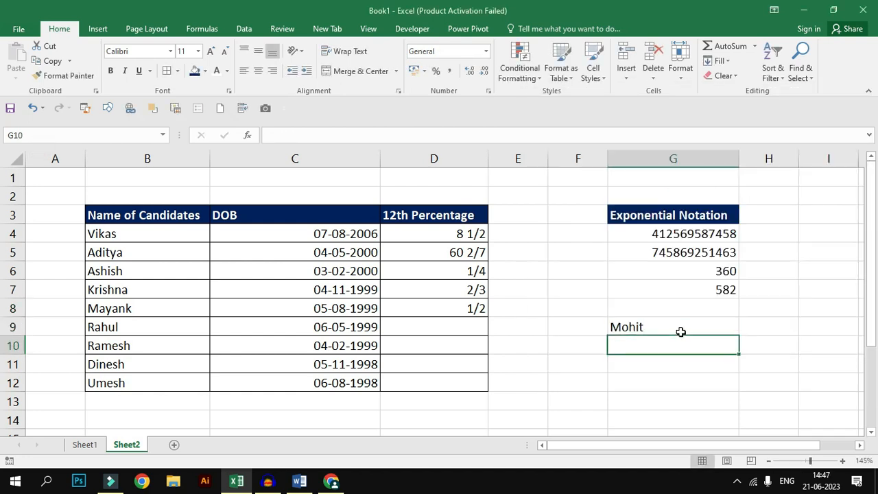
text(2563)
key(Return)
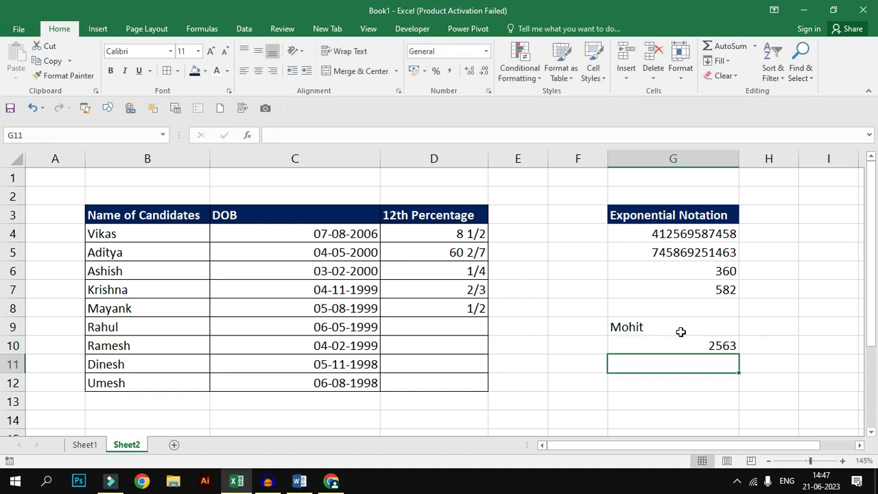
click(681, 331)
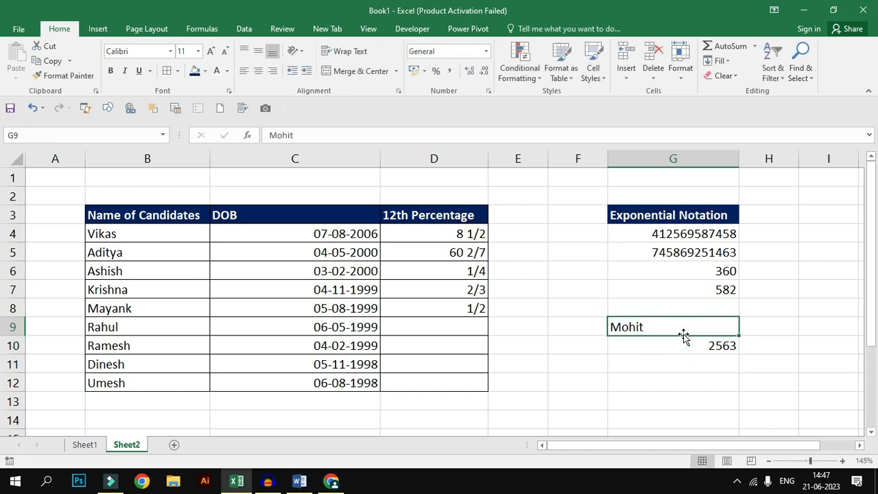
Step: Format cell G10 as Text
click(691, 345)
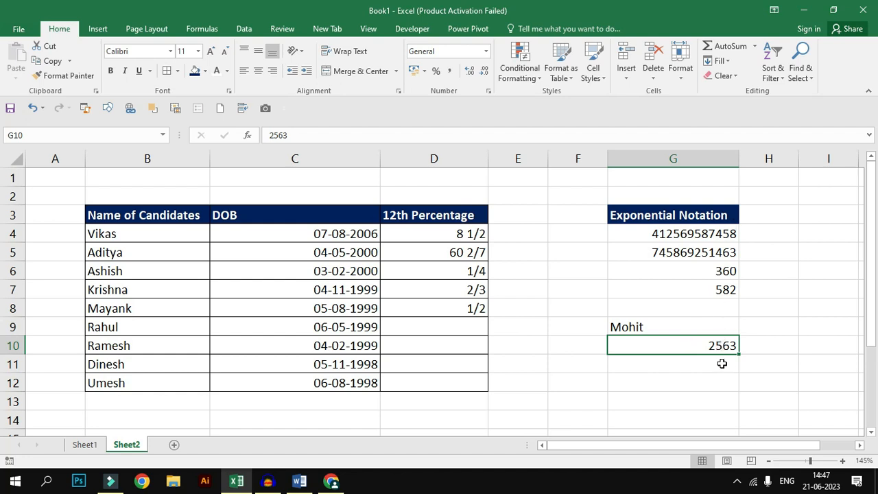
click(489, 90)
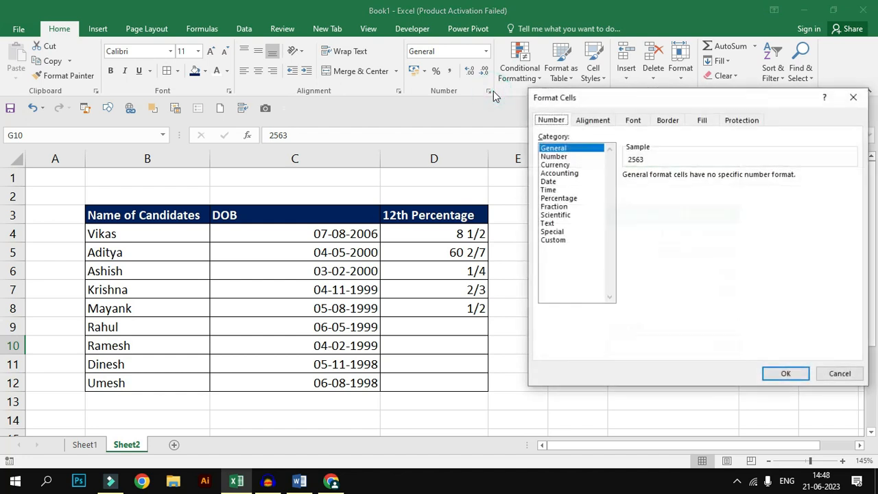
click(546, 223)
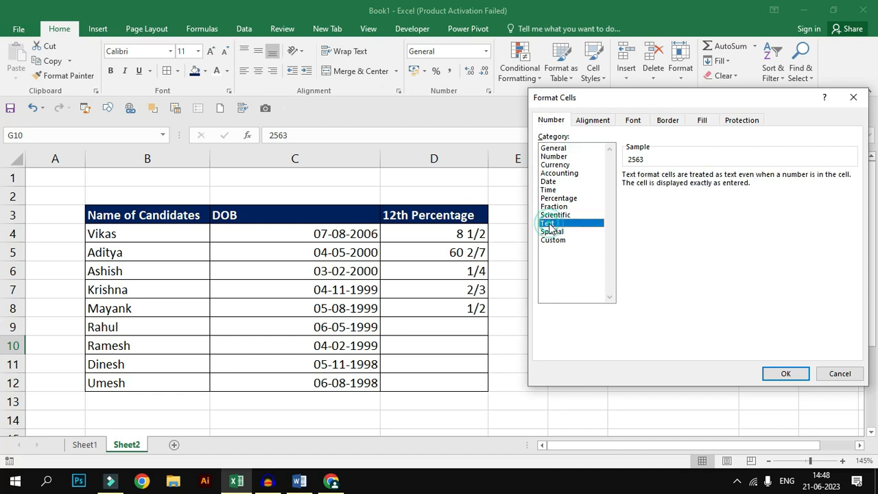
click(797, 373)
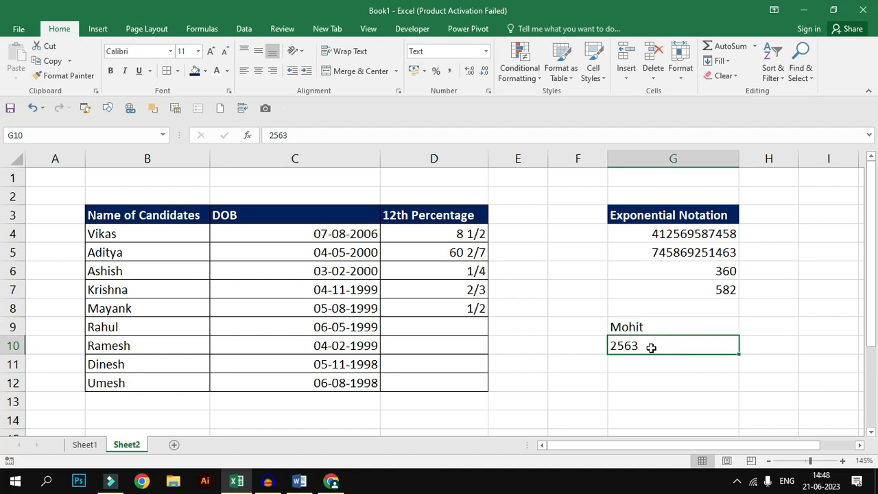
Step: Enter 6583 in G11 and format the cell as Text
click(649, 370)
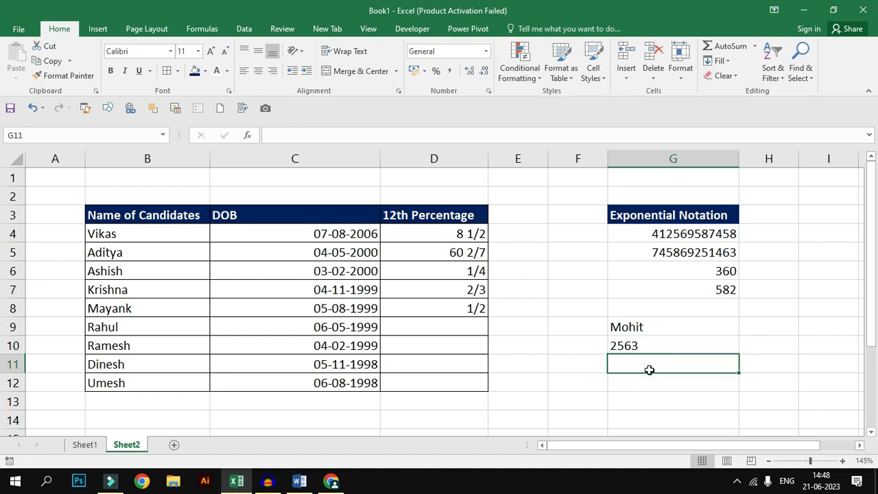
text(83)
key(Return)
click(648, 366)
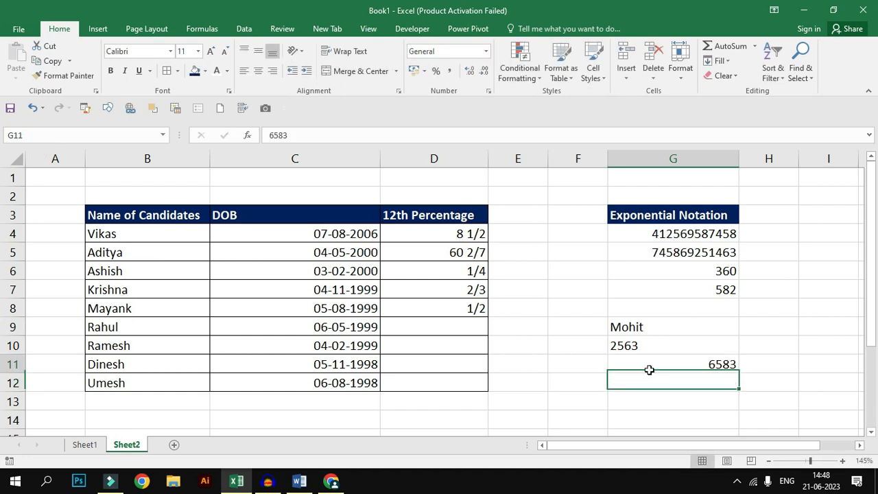
click(486, 51)
scroll(507, 292, down, 1)
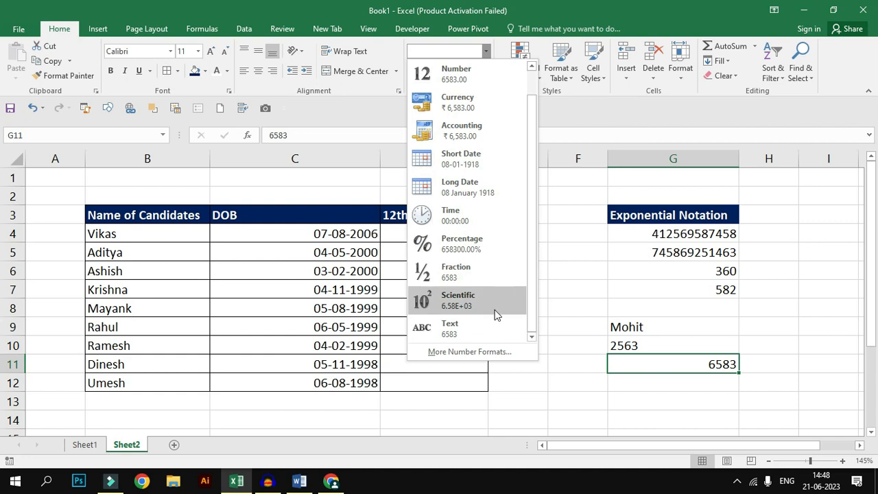
click(485, 326)
Step: Try the formula =SUM(G10:G11) in G12 on the text-formatted cells, then clear G12
click(645, 386)
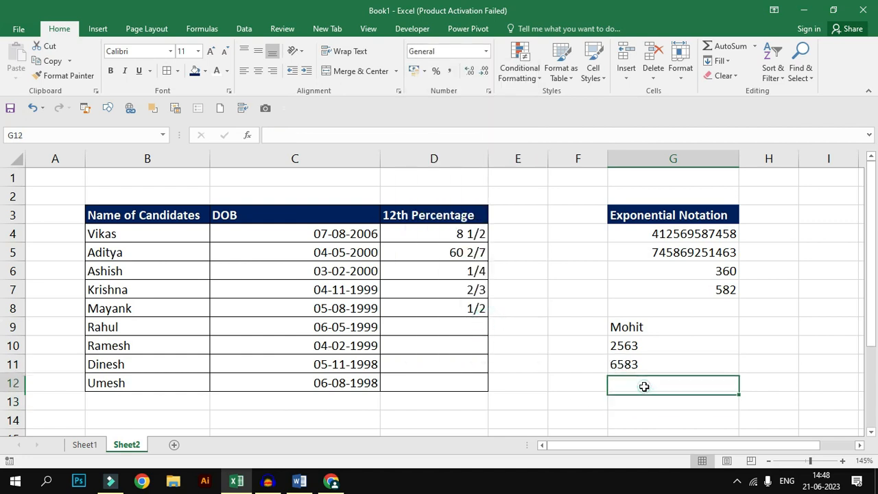
text(=sum)
key(Tab)
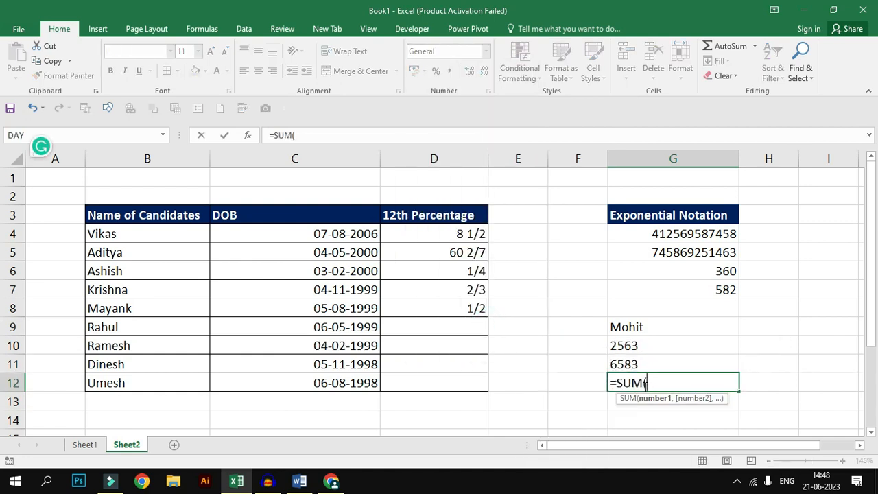
drag(665, 347, 668, 358)
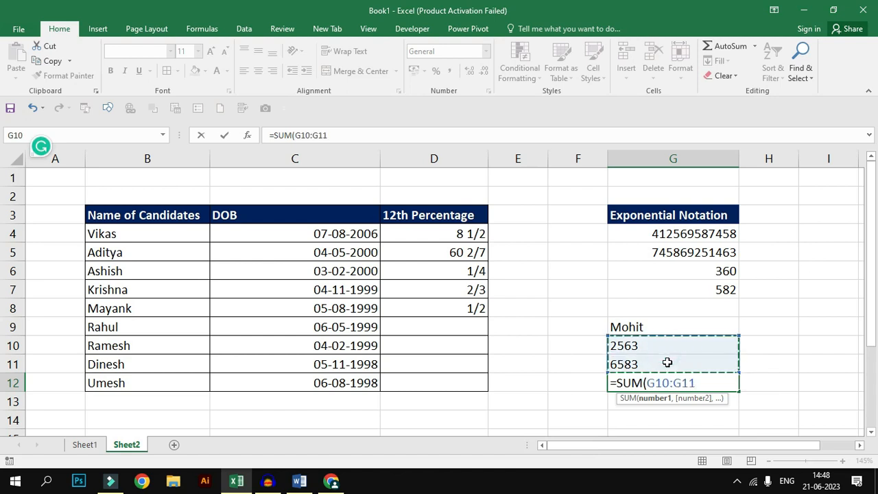
key(Return)
click(665, 385)
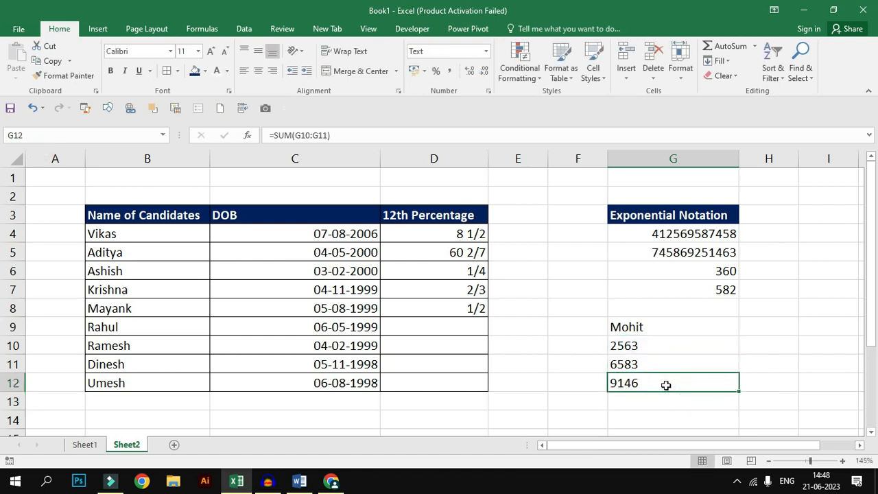
key(Delete)
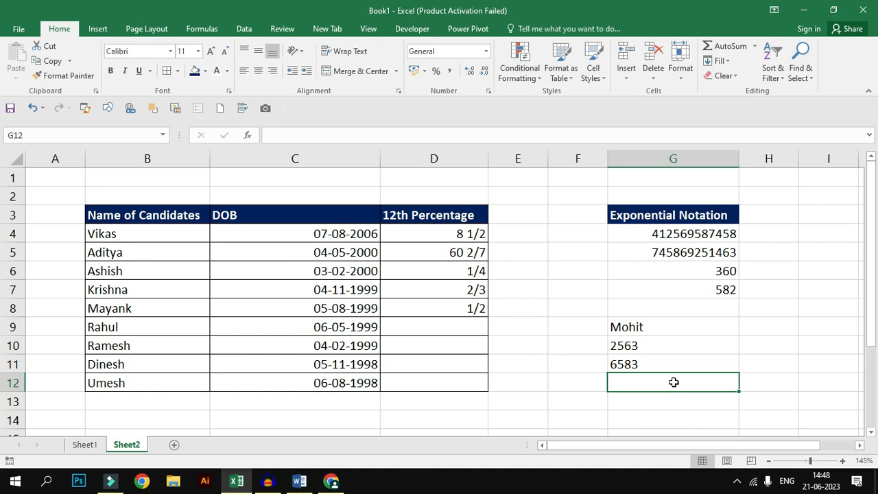
Step: Format cell G12 as Text and enter =SUM(G10:G11 in it
click(488, 90)
click(547, 222)
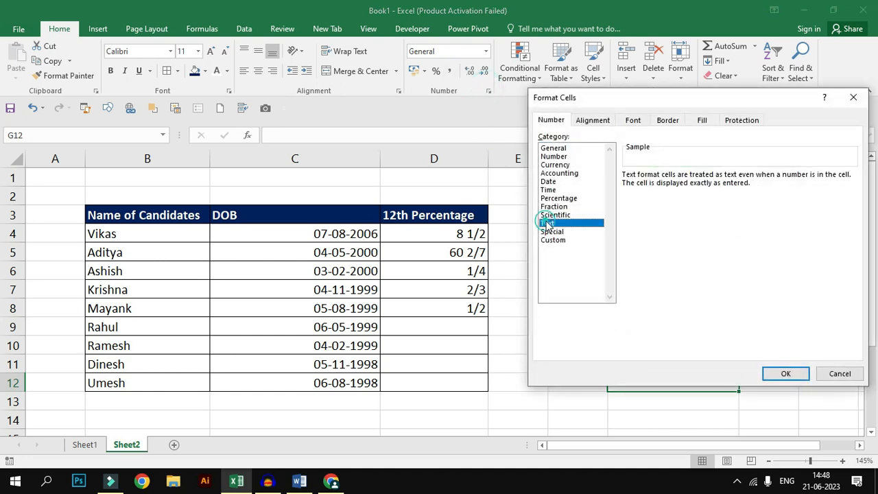
click(789, 377)
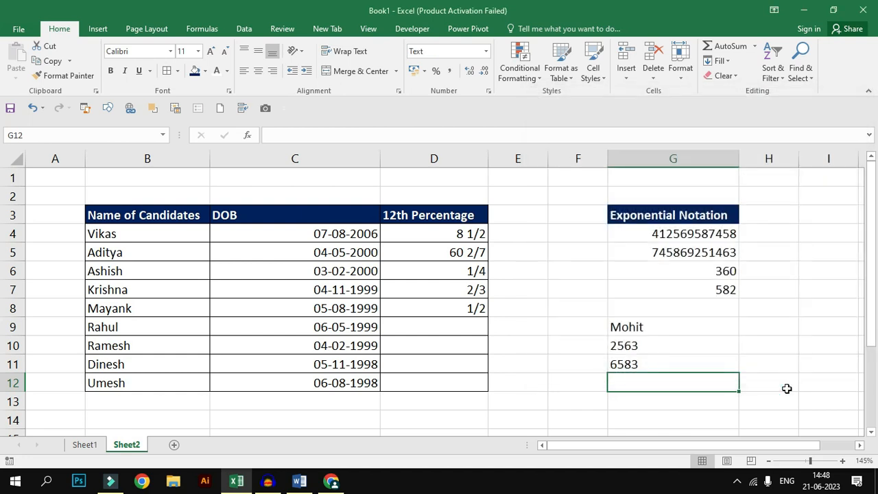
text(=sum)
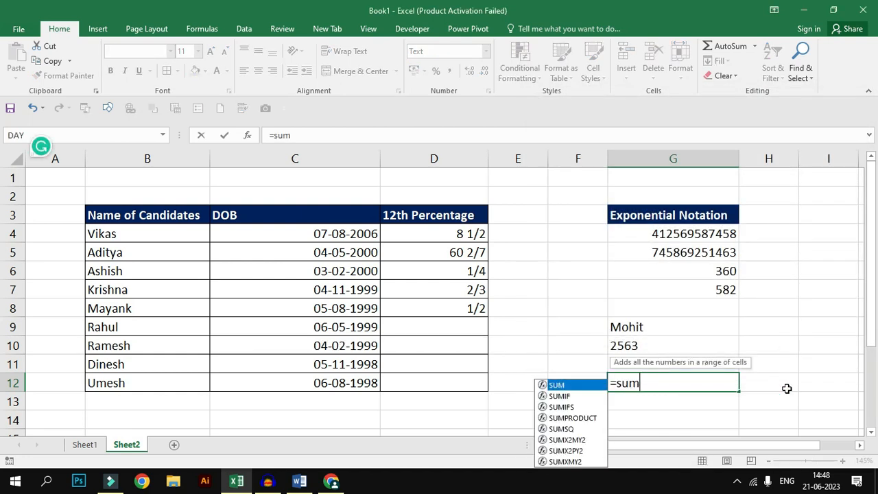
key(Tab)
drag(684, 347, 689, 363)
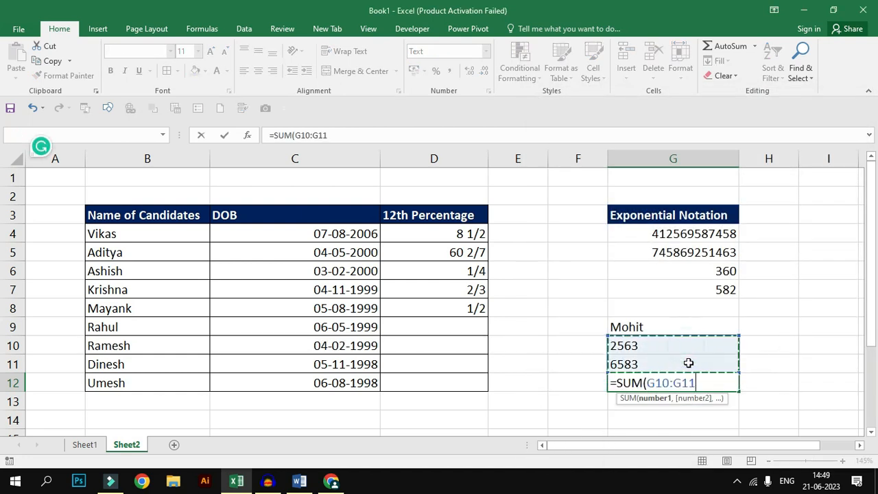
key(Return)
click(691, 381)
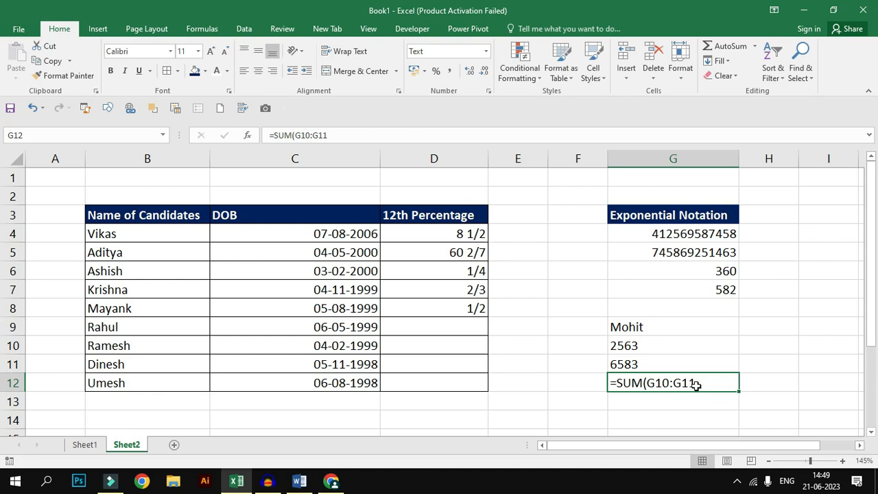
Step: Set cell G12 to the General format and enter the formula =SUM(G10:G11) in it
click(489, 91)
click(557, 148)
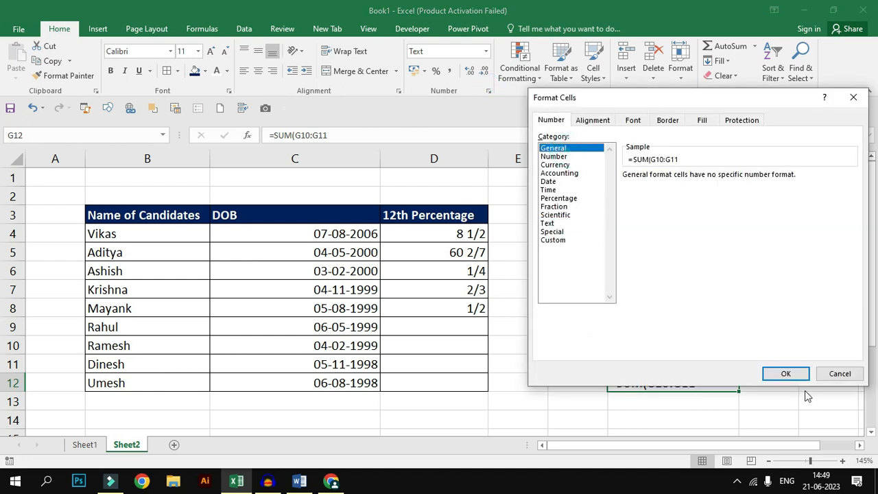
key(Return)
text(=SUM()
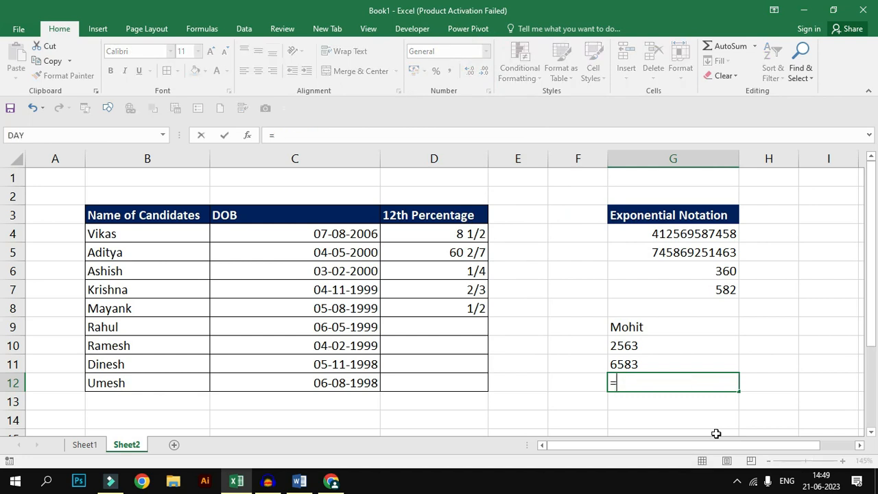
key(Up)
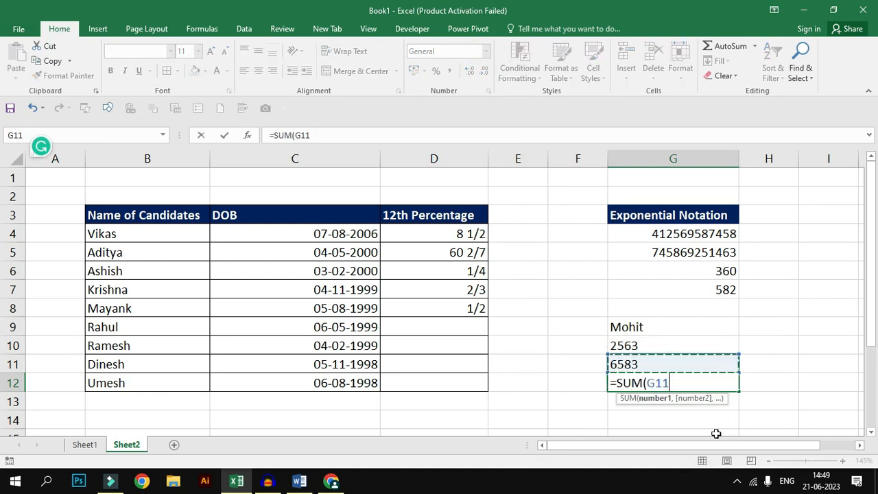
key(shift+Up)
key(Return)
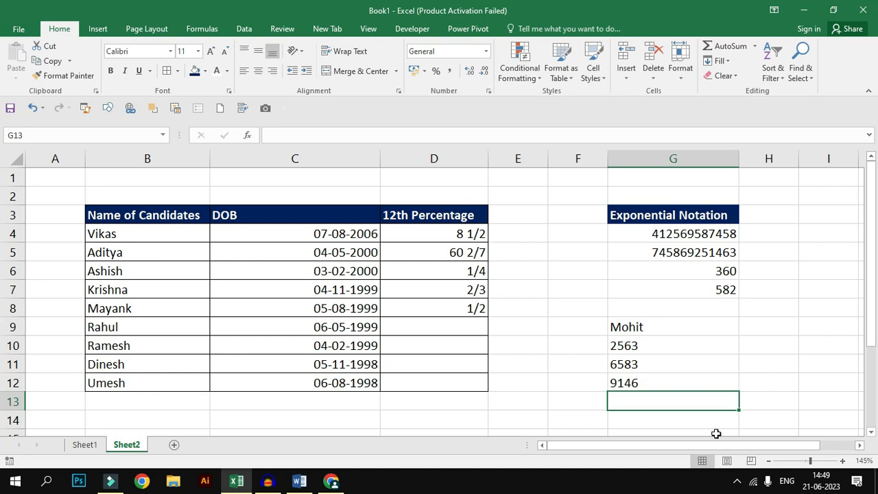
click(488, 91)
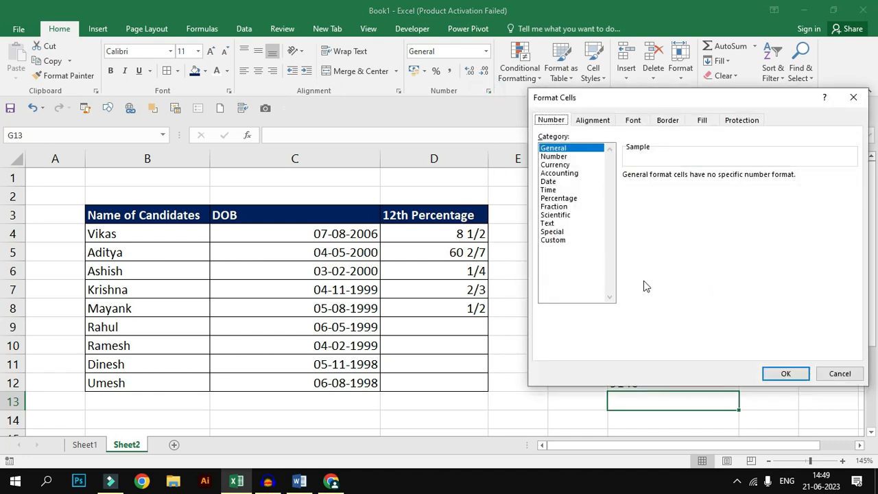
click(839, 373)
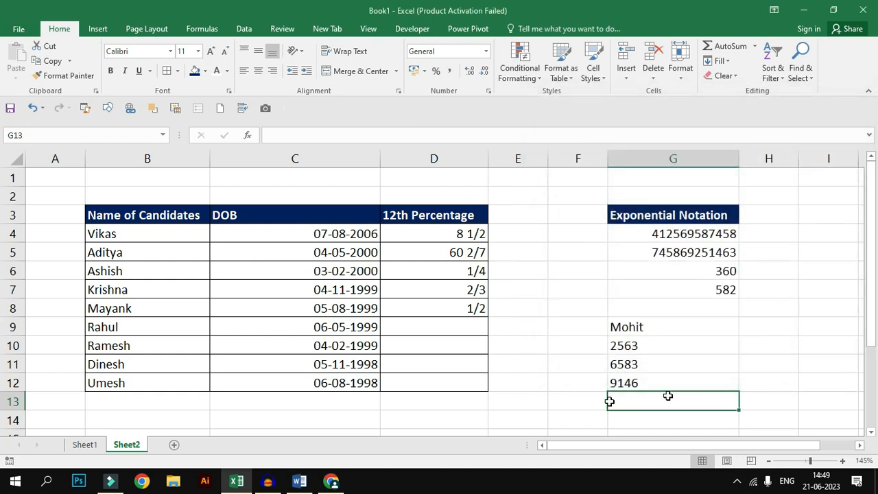
click(641, 352)
click(654, 369)
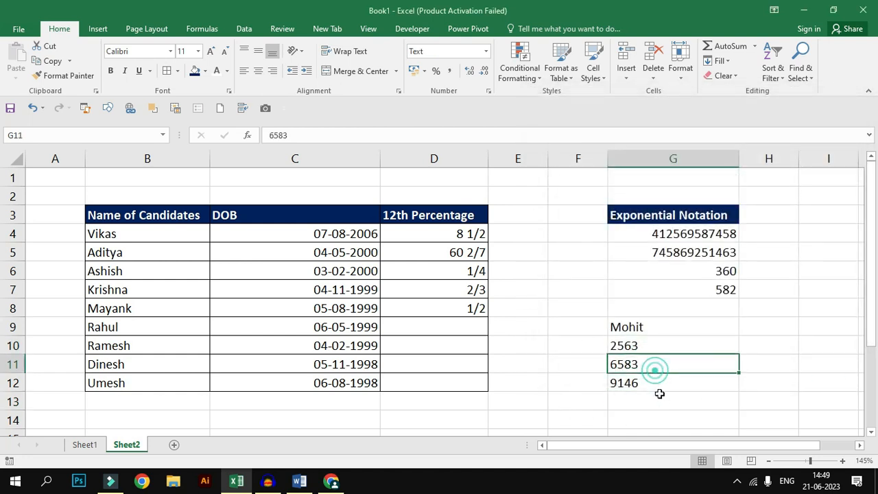
Step: Enter a ten-digit sample phone number without separators in cell G13
click(661, 400)
text(745695847)
key(Return)
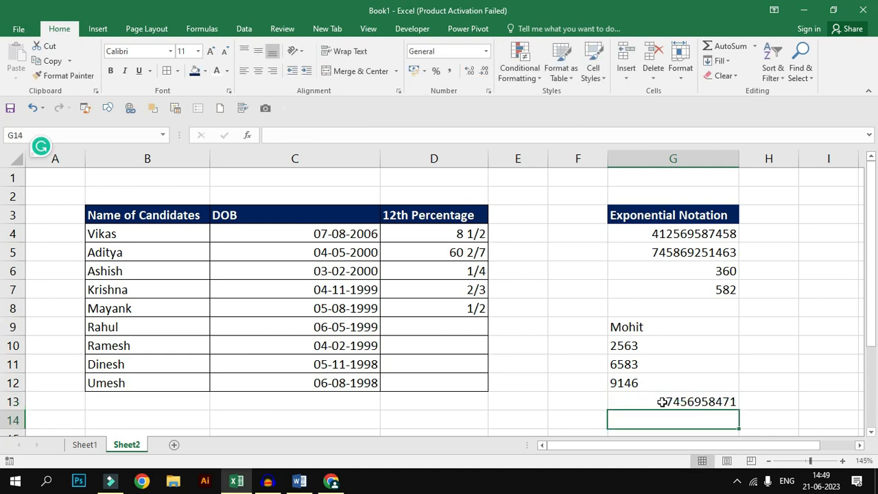
Step: Choose the Special number format for cell G13 with the locale English (United States)
click(663, 403)
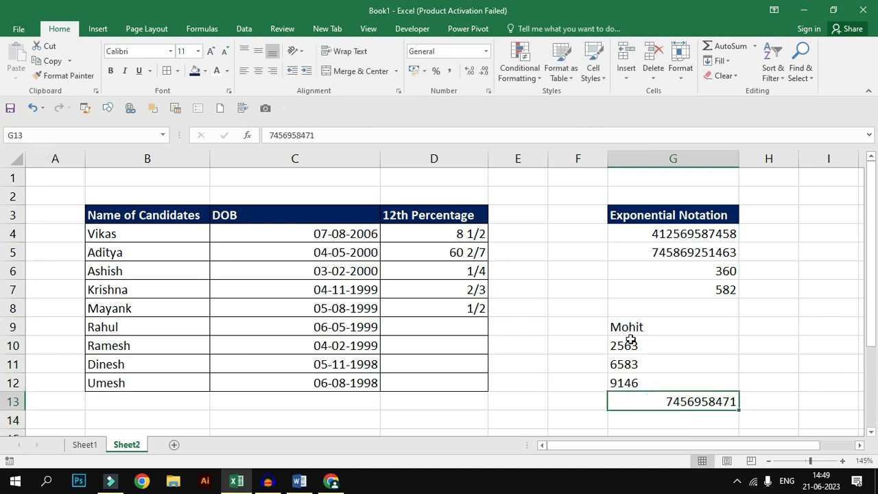
click(488, 92)
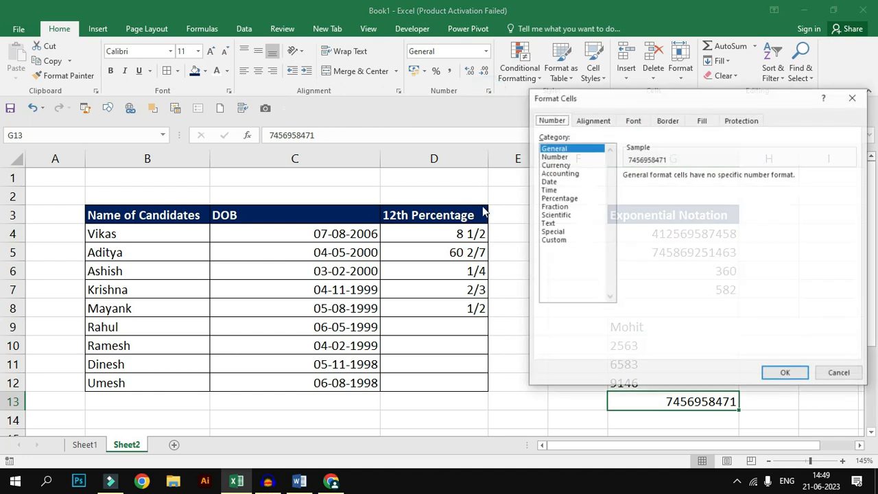
click(547, 223)
click(552, 231)
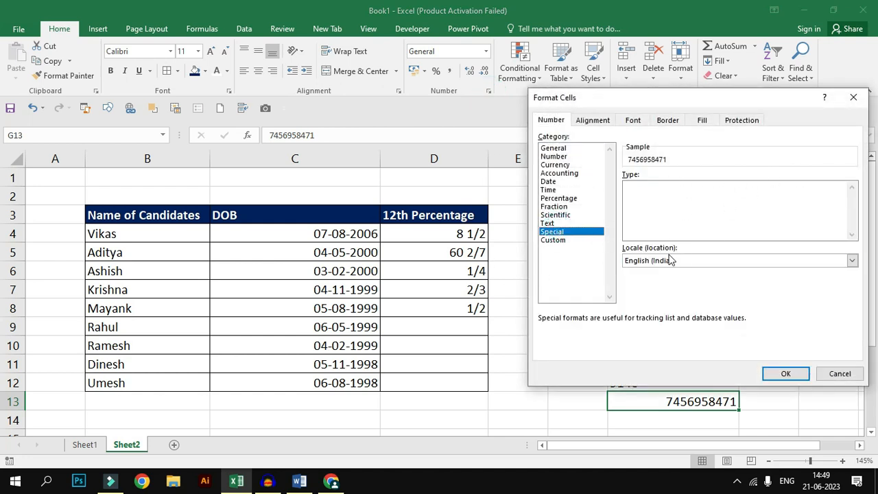
click(704, 264)
scroll(795, 306, down, 2)
scroll(796, 306, down, 4)
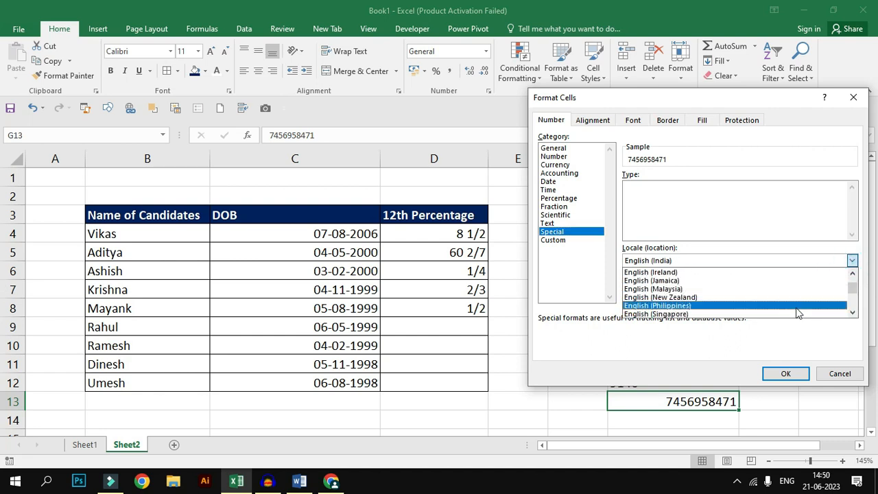
click(738, 307)
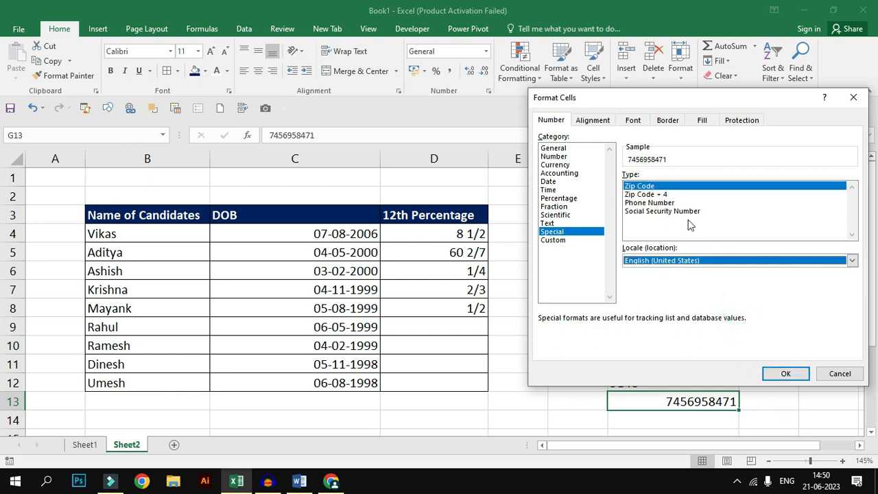
Step: Preview the Zip Code + 4 and Phone Number types, then apply the Social Security Number type to G13
click(652, 194)
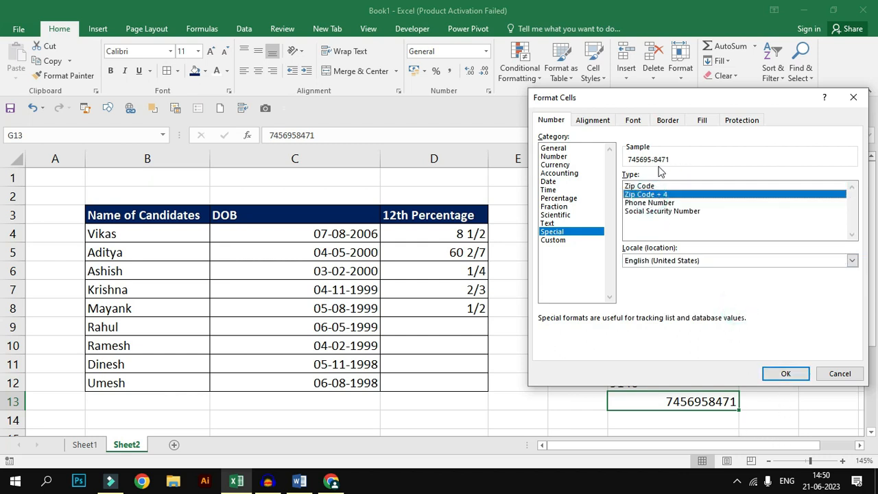
key(Down)
key(Down)
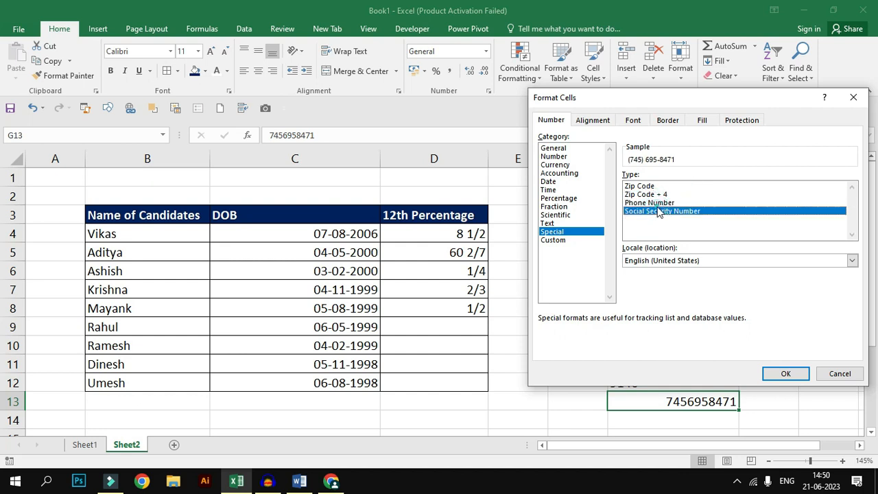
double_click(663, 209)
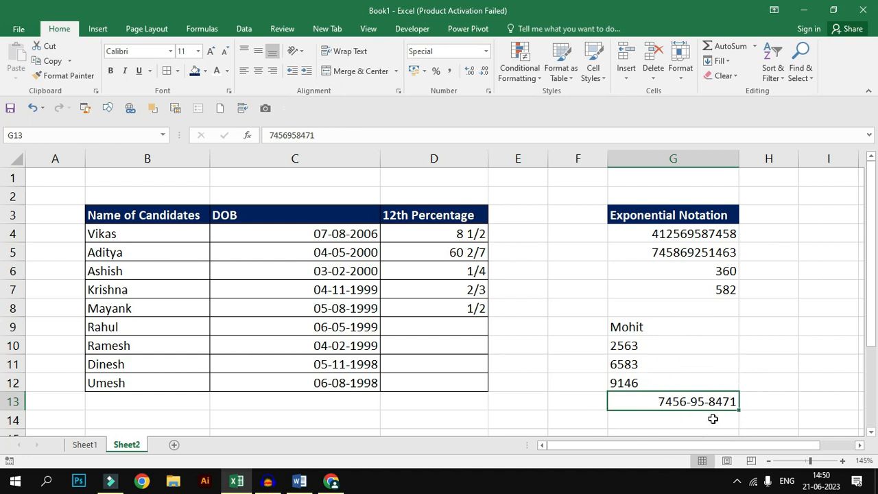
Step: Change the Special format type of cell G13 to Phone Number
click(488, 91)
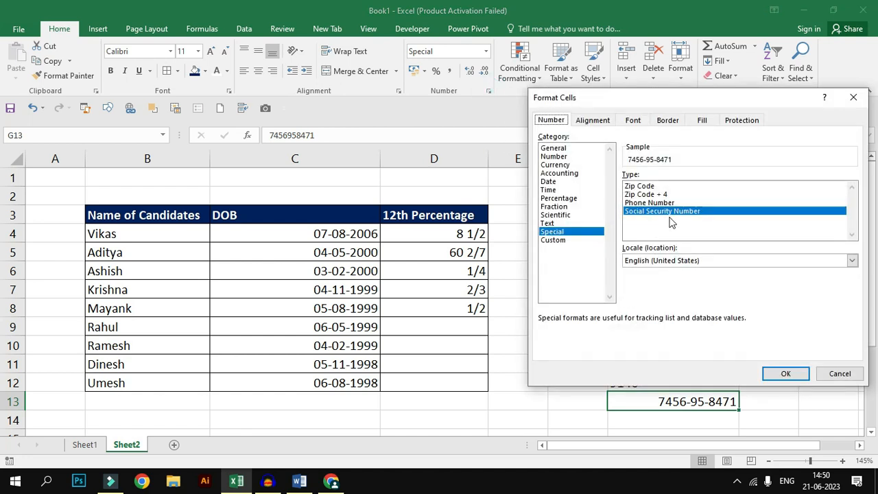
click(649, 203)
click(766, 373)
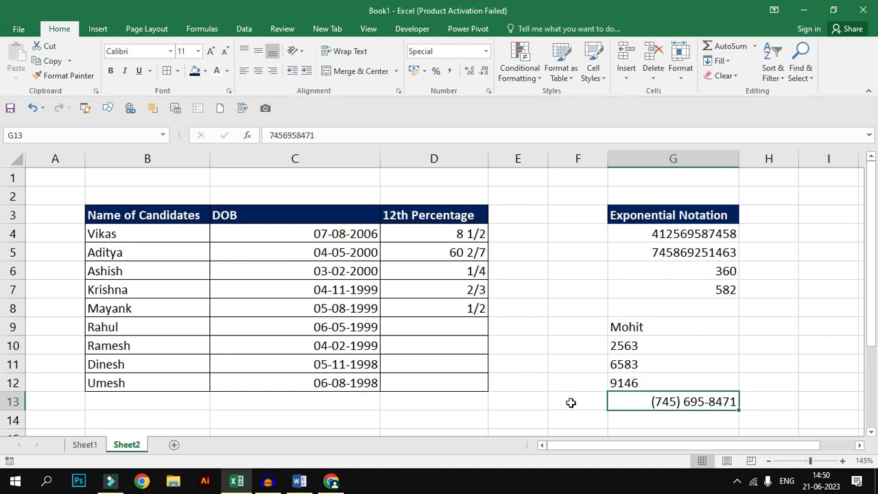
Step: Examine the available Custom number format codes for cell G13 without applying any of them
click(488, 90)
click(574, 243)
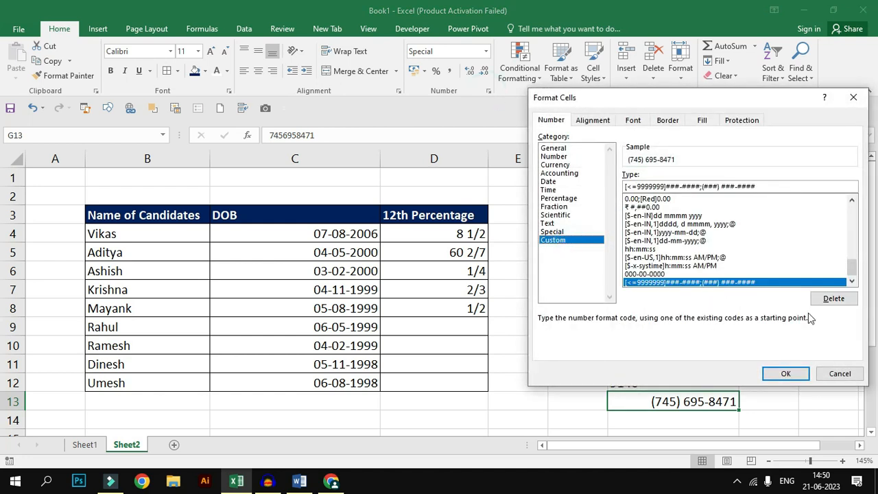
drag(851, 268, 851, 211)
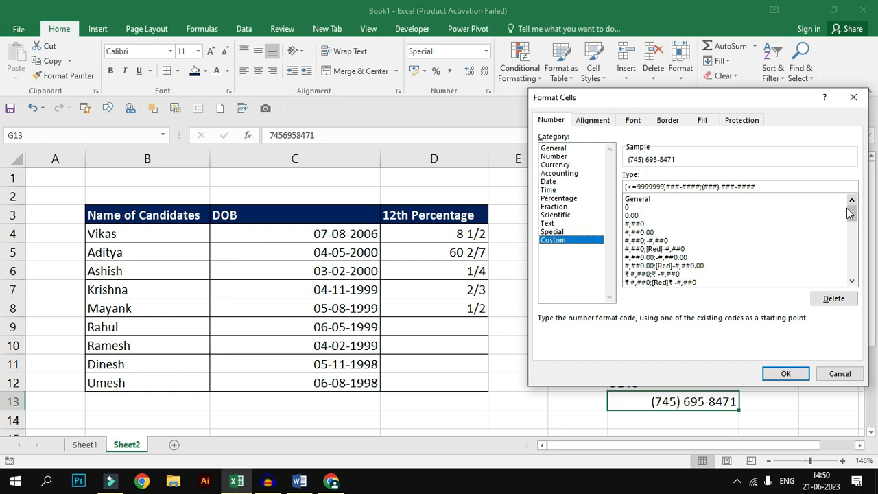
click(853, 97)
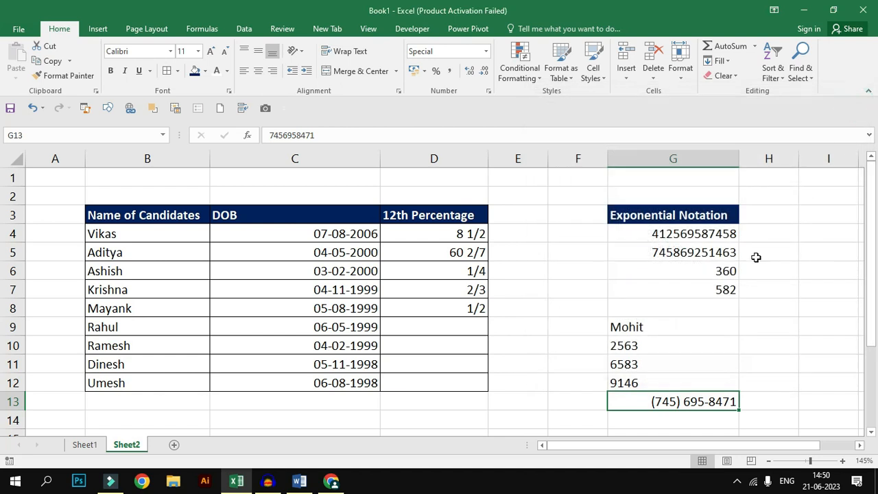
click(672, 308)
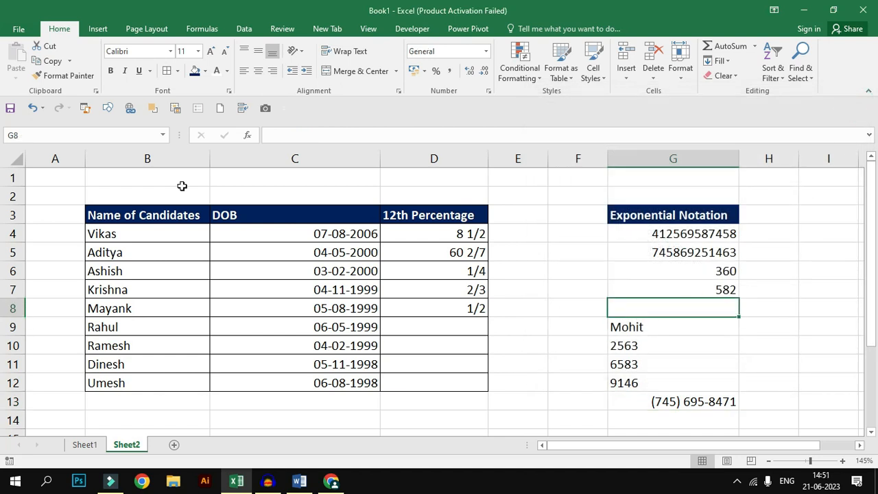
Step: Apply the custom number format dd/mm to the DOB value in cell C4
click(310, 232)
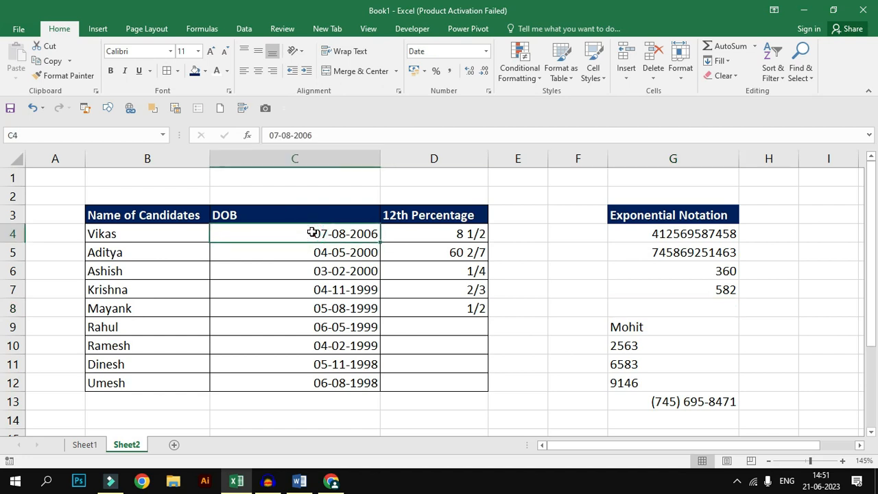
click(489, 91)
click(559, 240)
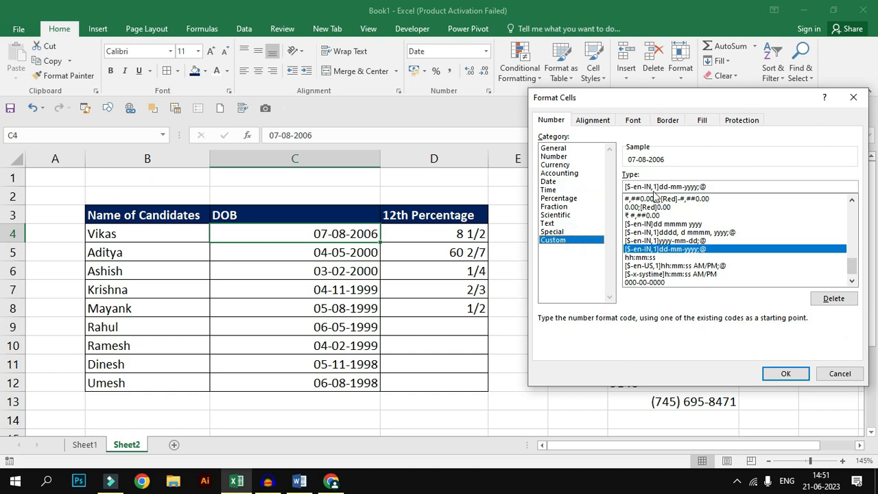
double_click(626, 186)
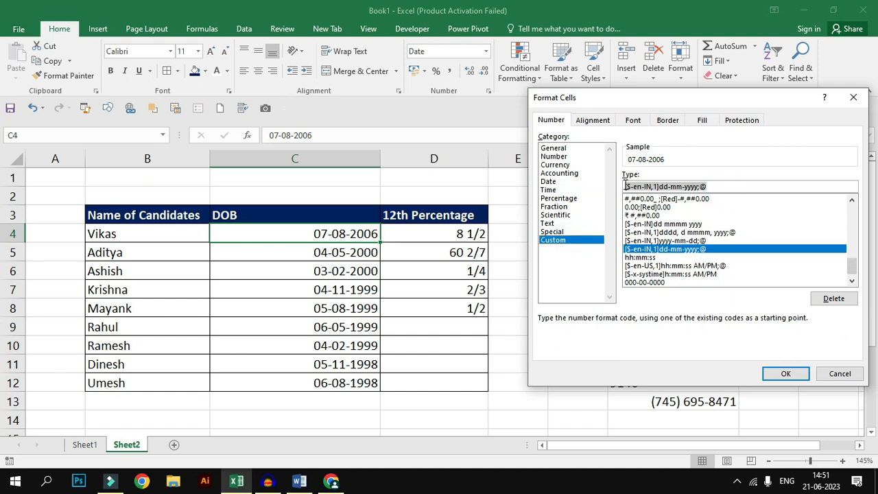
key(BackSpace)
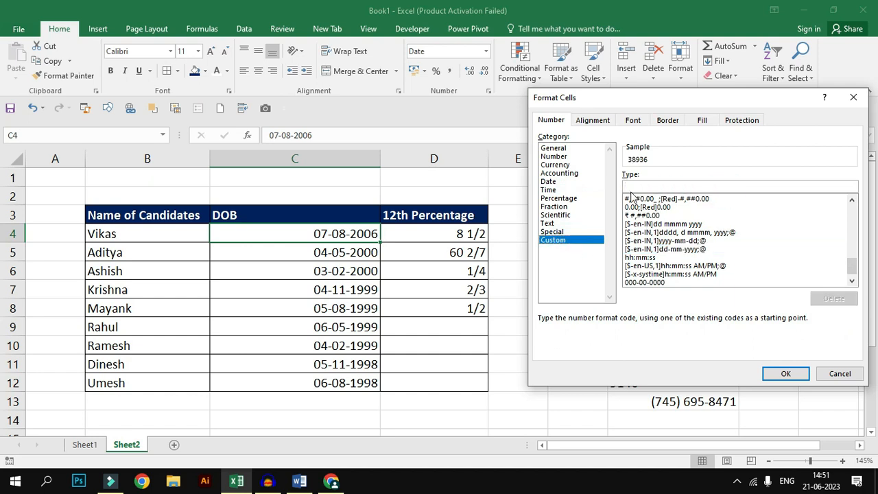
text(dd/mm)
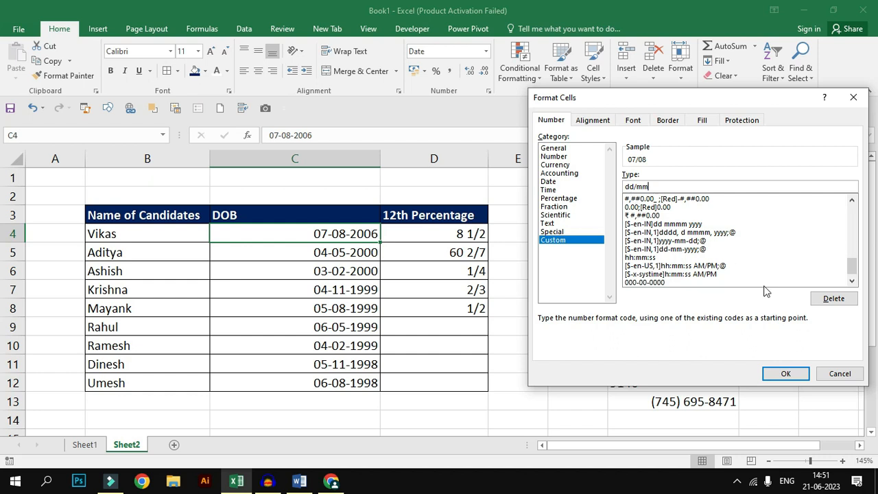
click(788, 372)
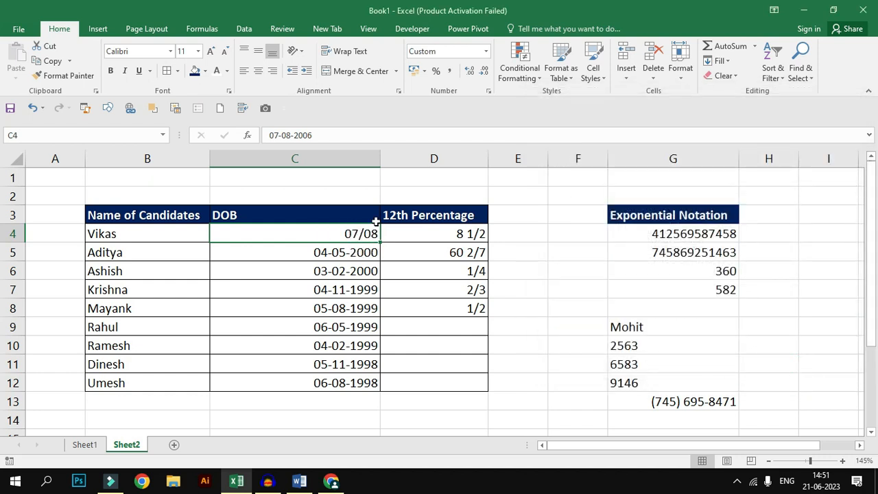
Step: Apply the custom number format ddd,mm,yyyy to the DOB value in cell C5
click(347, 252)
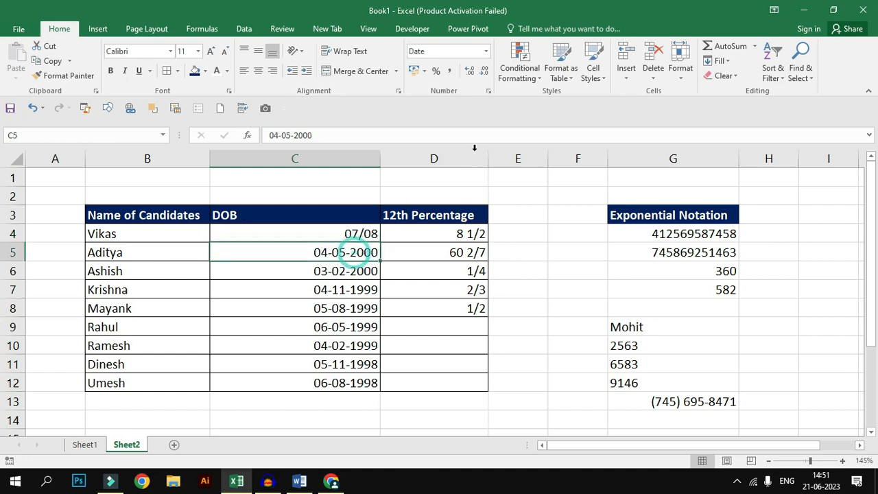
click(488, 92)
click(553, 239)
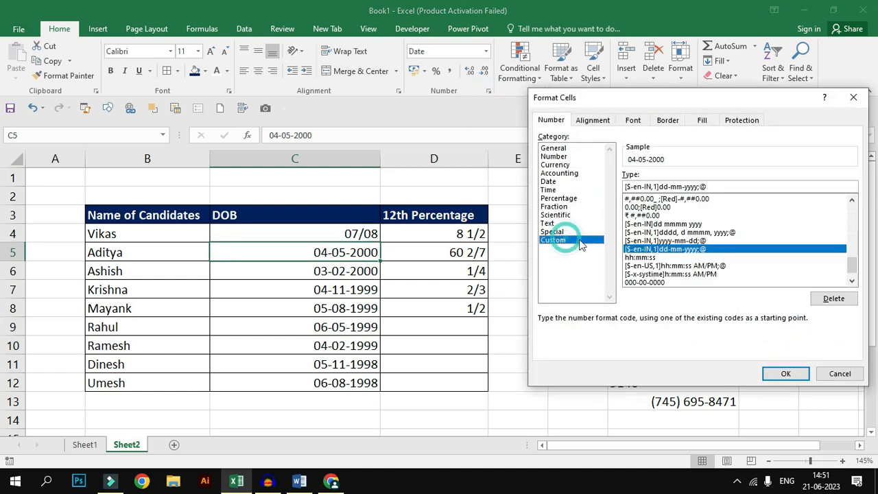
click(714, 185)
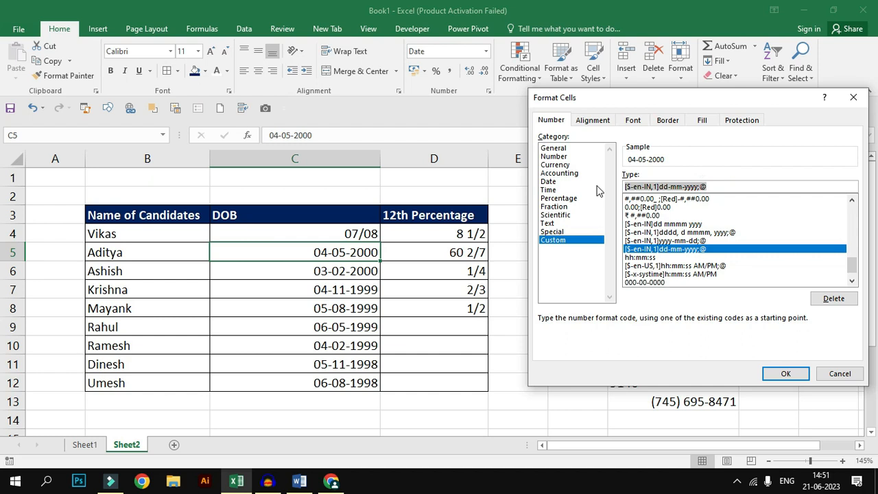
text(ddd,mm)
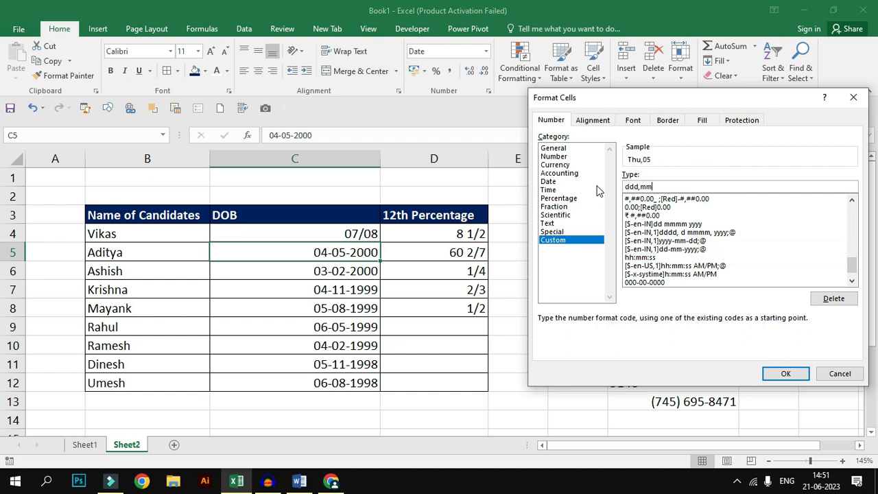
text(,yyyy)
click(784, 371)
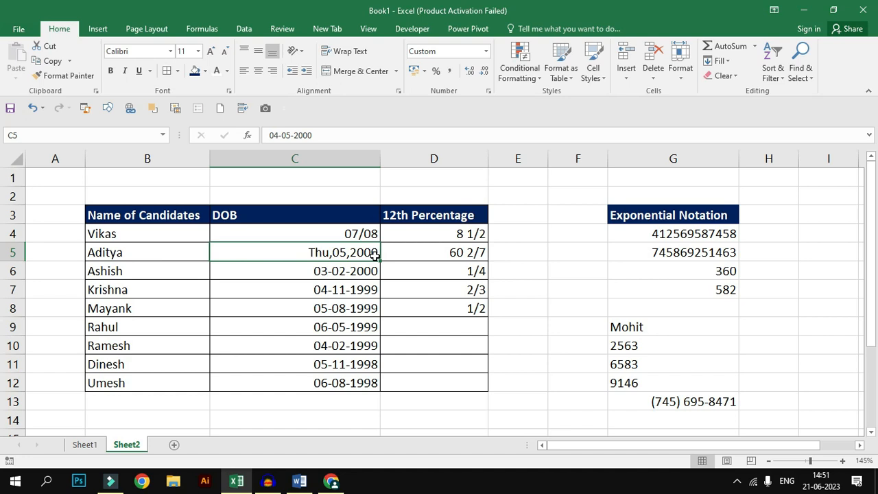
Step: Open the number format settings of cell C5
key(ctrl+1)
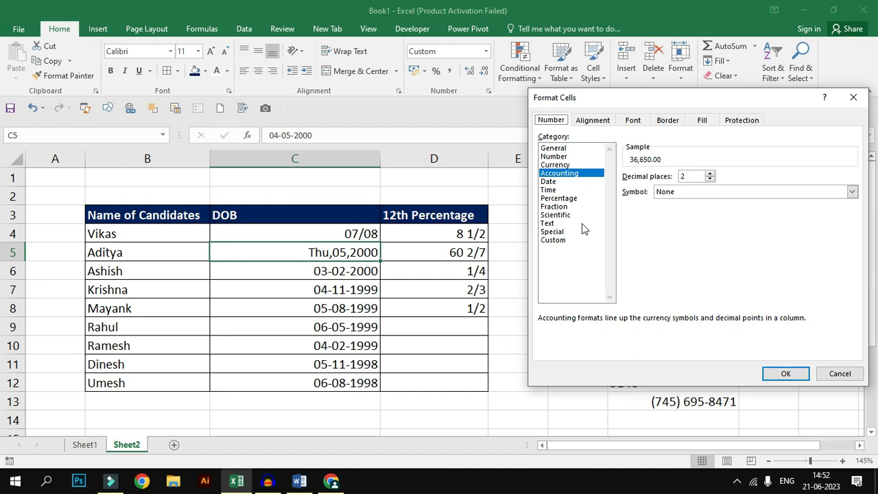